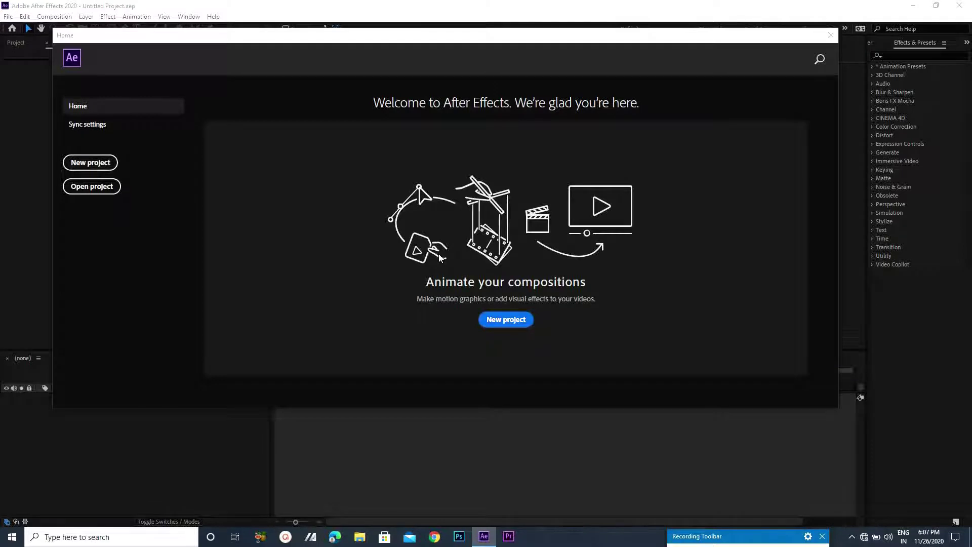
Close the After Effects Home screen to reveal the empty Untitled Project workspace
left_click(107, 168)
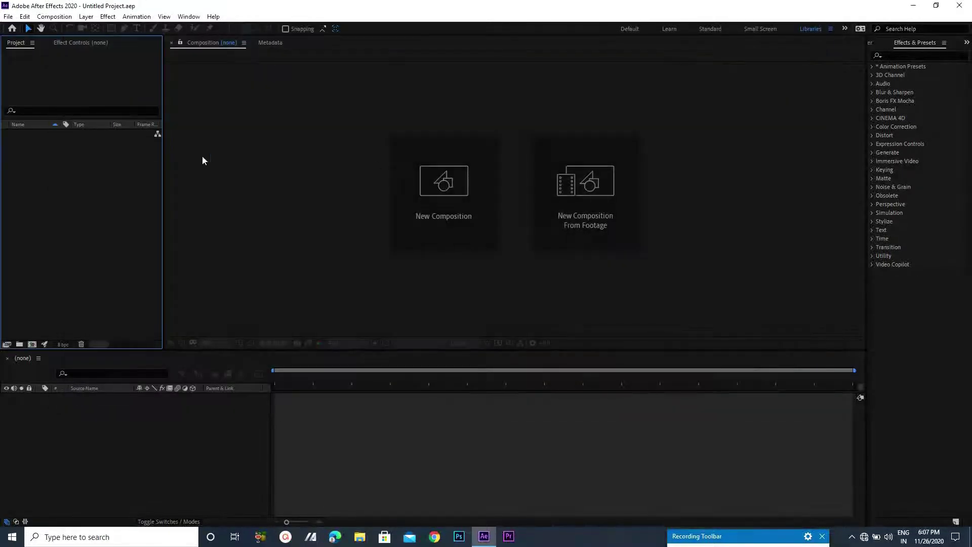
Create a new 1920×1080, 10-second composition, Comp 1, with HDTV 1080 settings
left_click(435, 175)
left_click(445, 264)
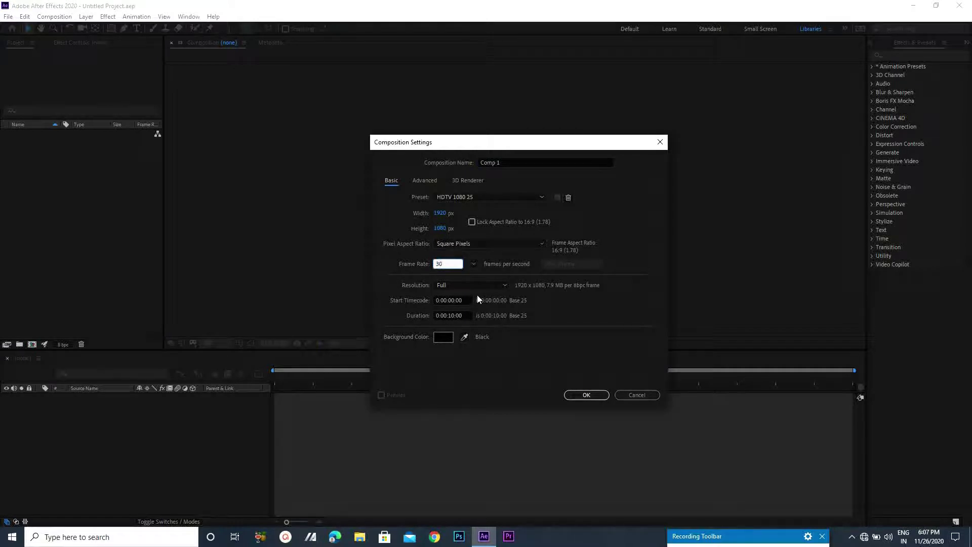
left_click(583, 393)
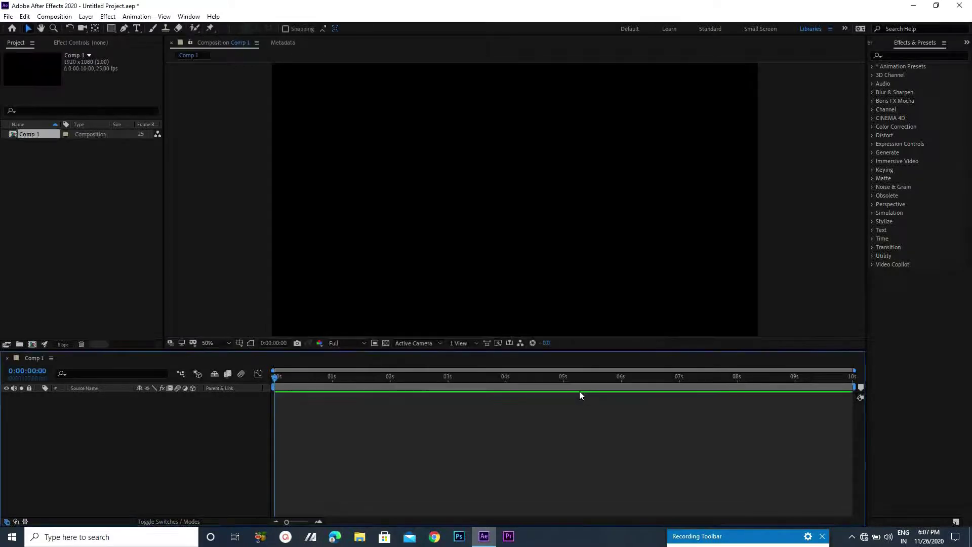
Add a full-frame Dark Gray Solid 1 layer to Comp 1
right_click(160, 416)
mouse_move(188, 303)
left_click(329, 327)
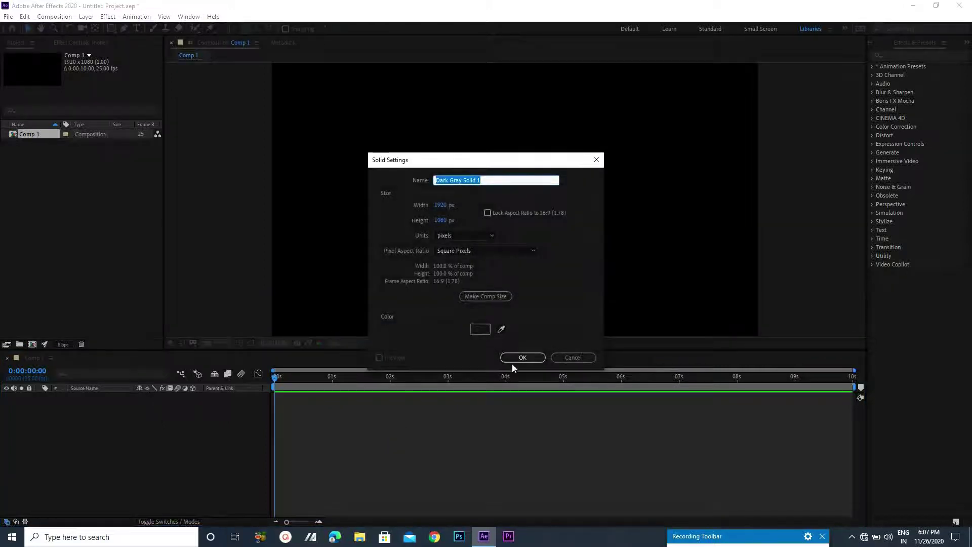
left_click(512, 361)
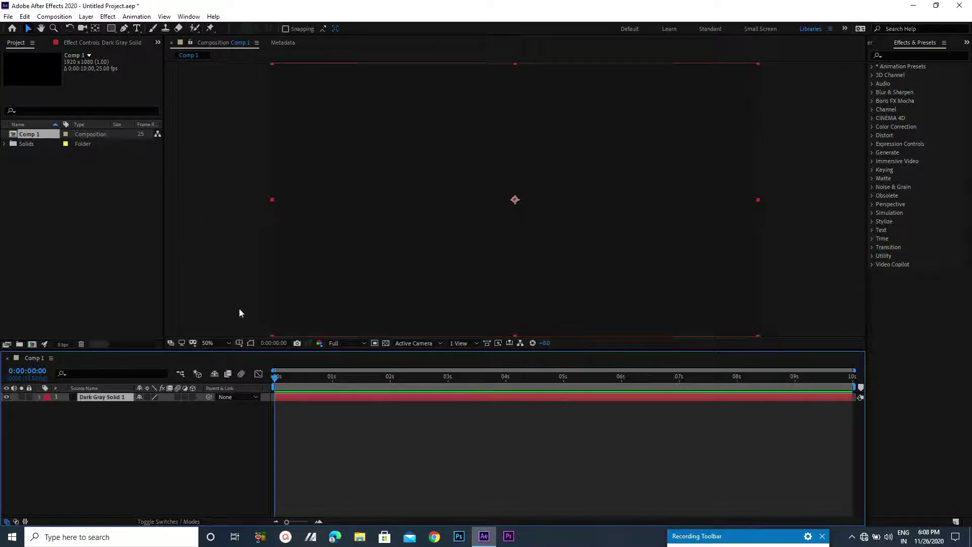
Create a text layer reading 'U', discarding an accidental second text layer
left_click(137, 28)
left_click(498, 195)
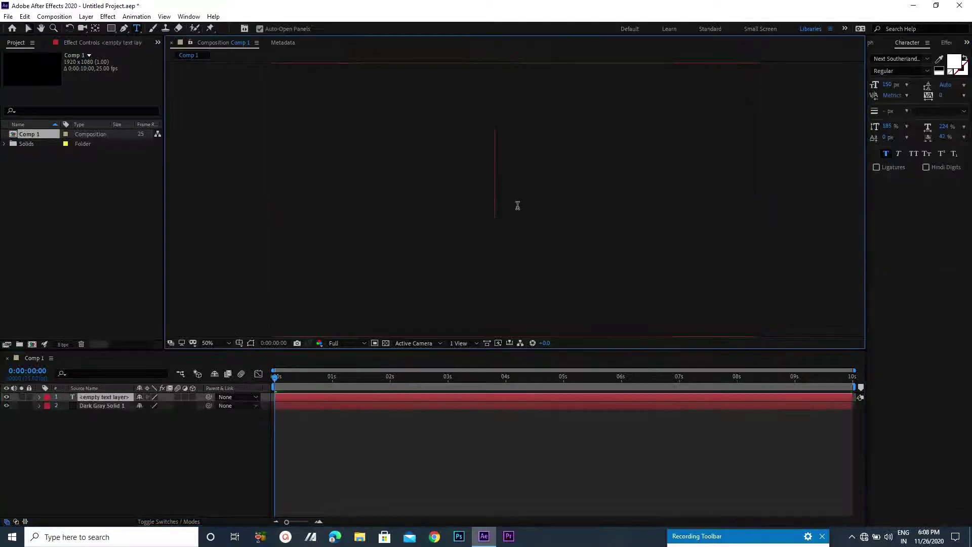
type("U")
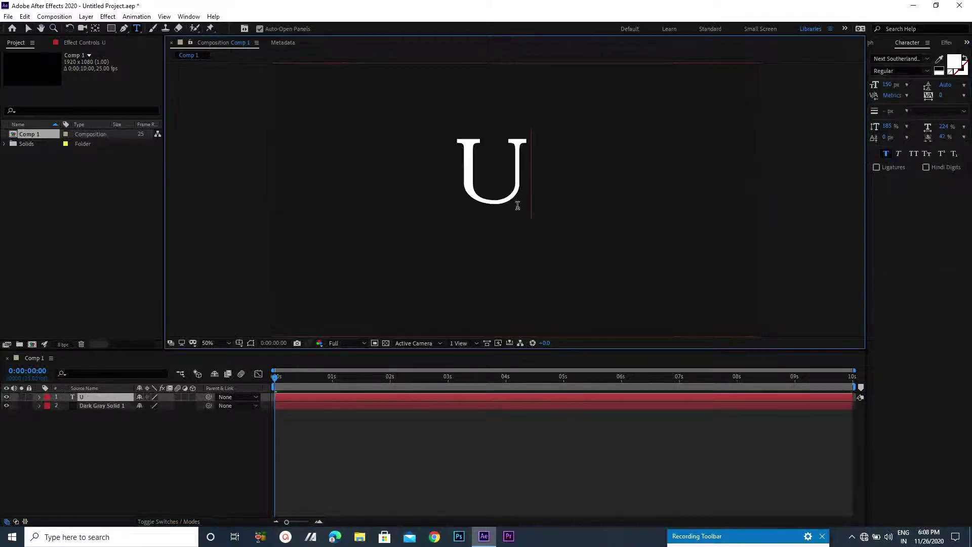
left_click(29, 28)
left_click(345, 188)
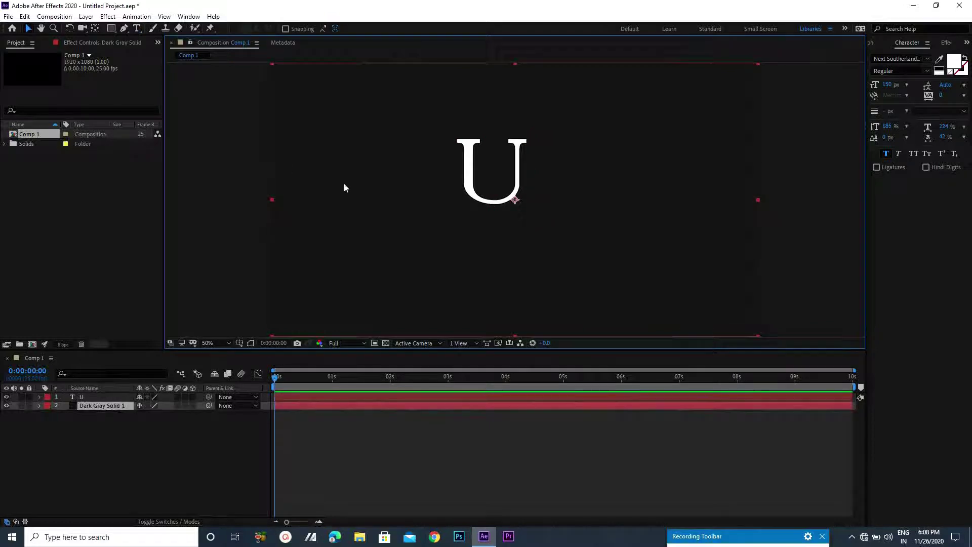
left_click(137, 28)
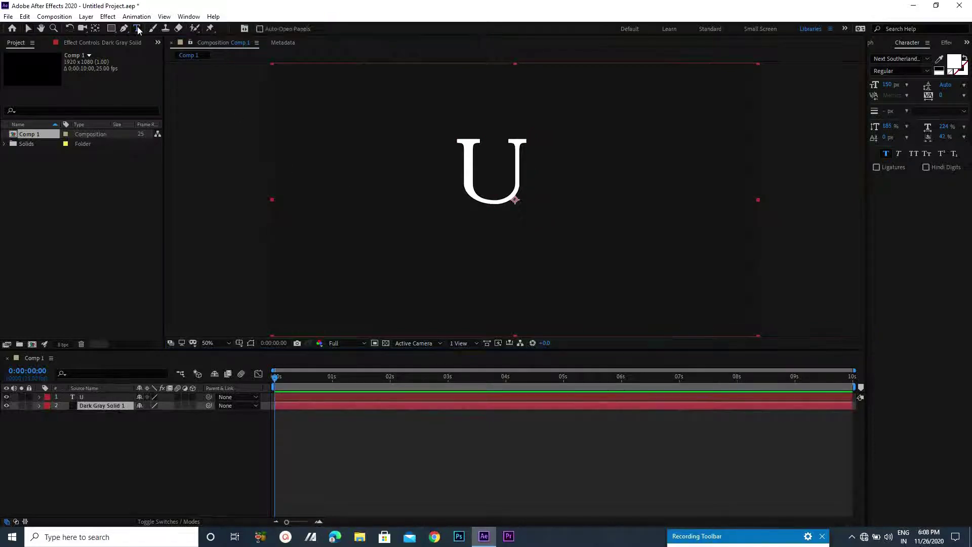
left_click(309, 209)
type("U")
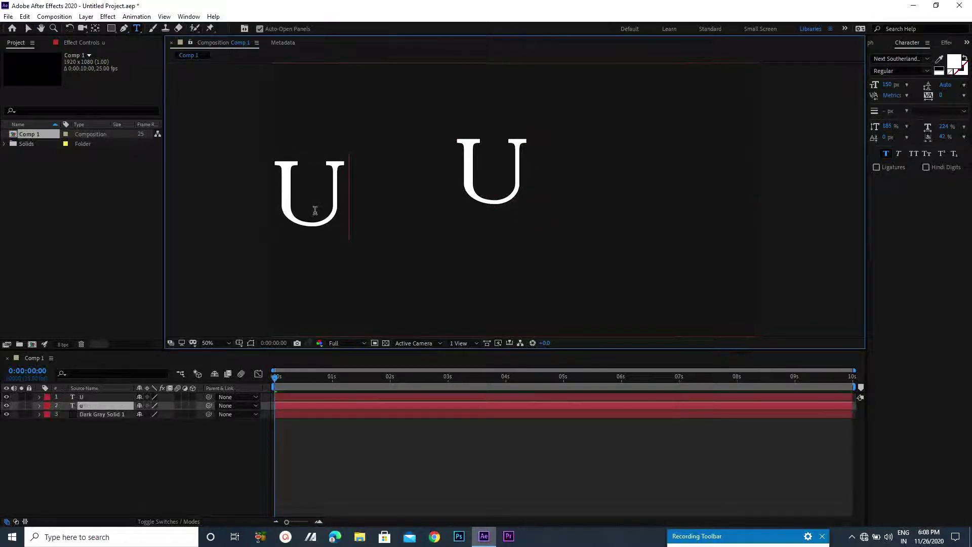
key("BackSpace")
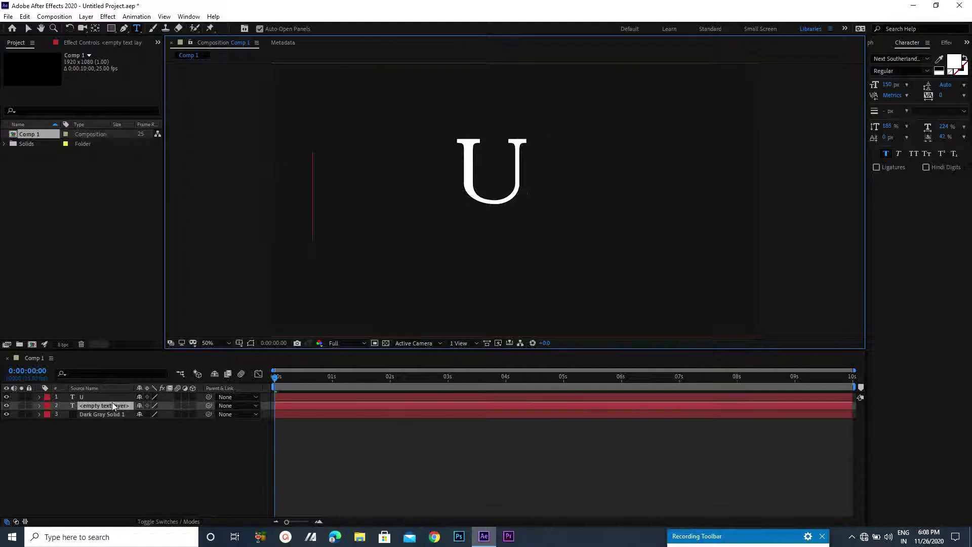
left_click(114, 397)
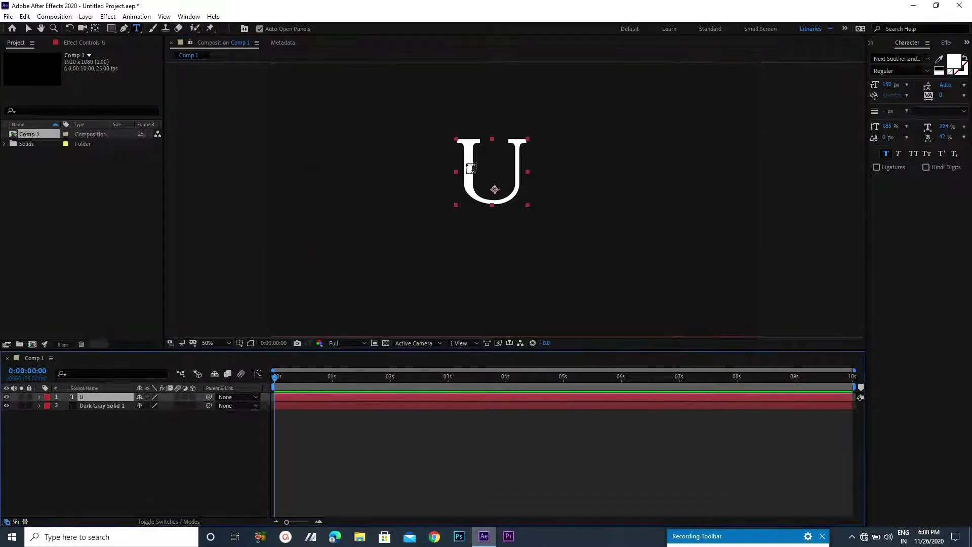
Set the U text layer's font to ROG Fonts
left_click(898, 58)
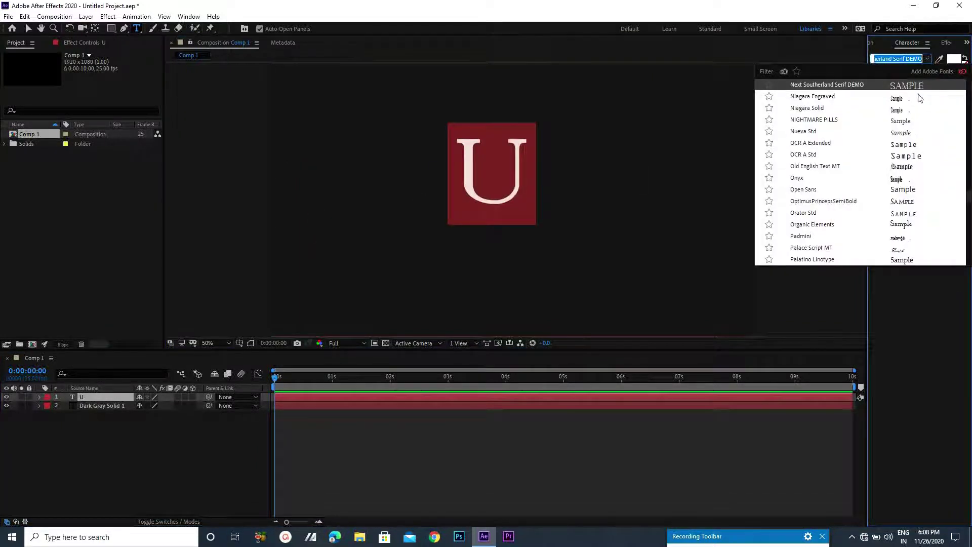
scroll(903, 173, "up", 1)
scroll(903, 172, "up", 3)
scroll(903, 173, "up", 4)
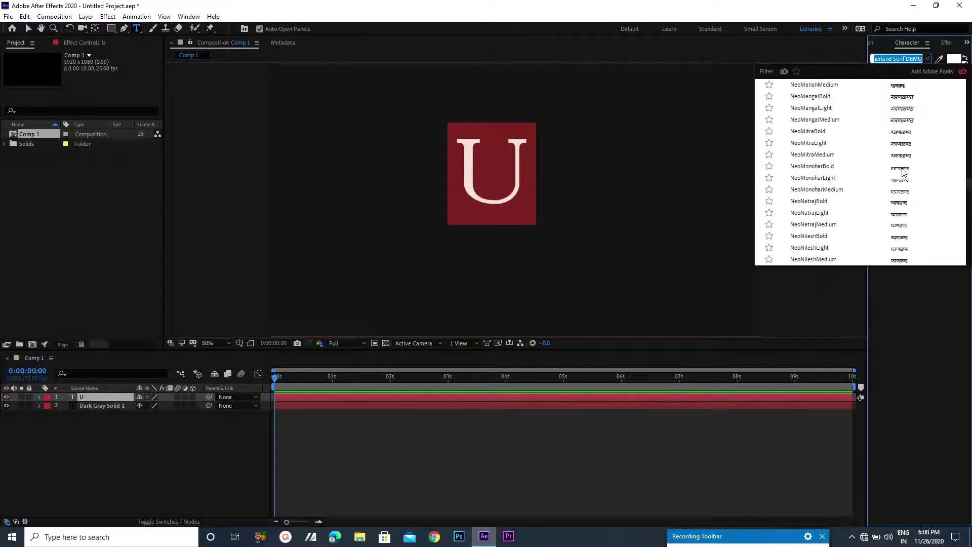
scroll(903, 173, "down", 5)
scroll(903, 173, "down", 5)
scroll(903, 173, "down", 5)
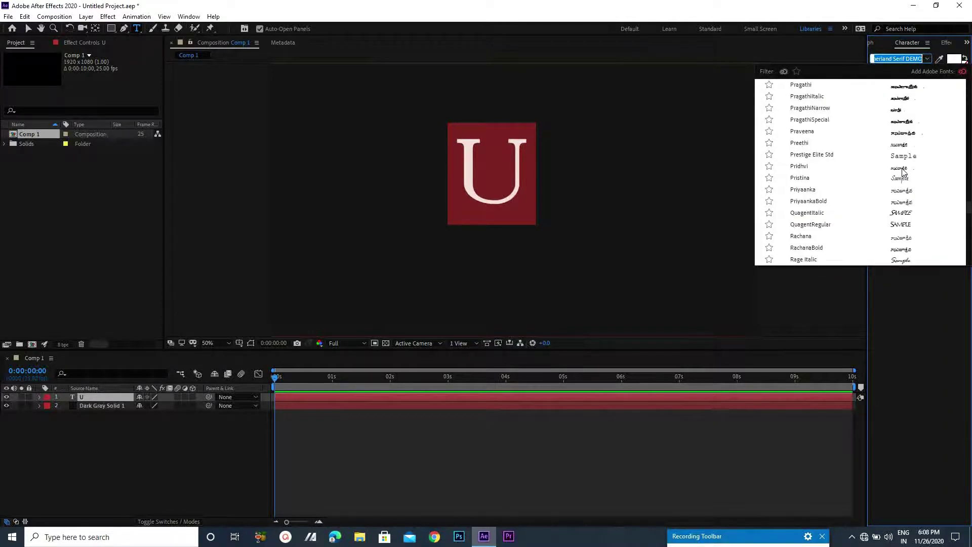
scroll(903, 172, "down", 5)
scroll(903, 173, "down", 3)
left_click(907, 90)
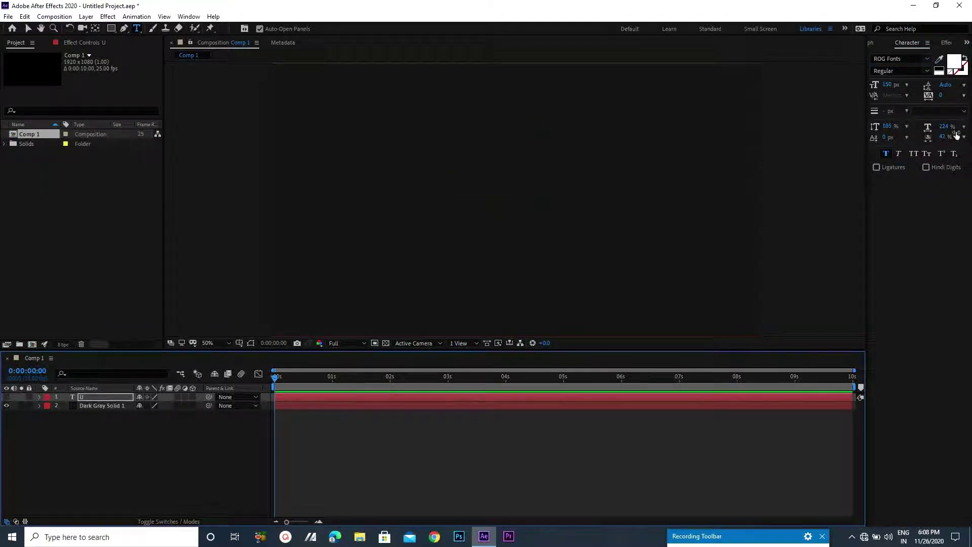
Find the Element effect by searching 'ele' and apply it to Dark Gray Solid 1
left_click(187, 16)
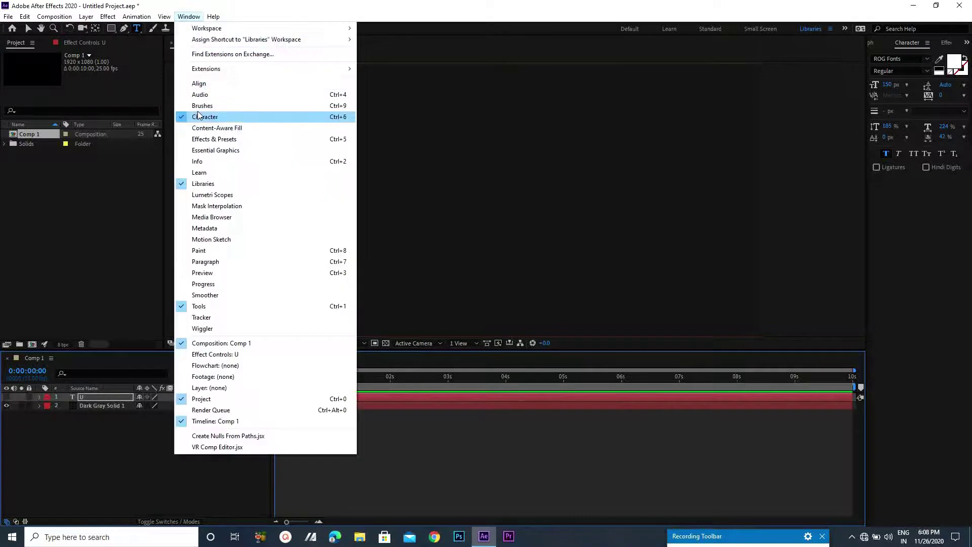
left_click(209, 143)
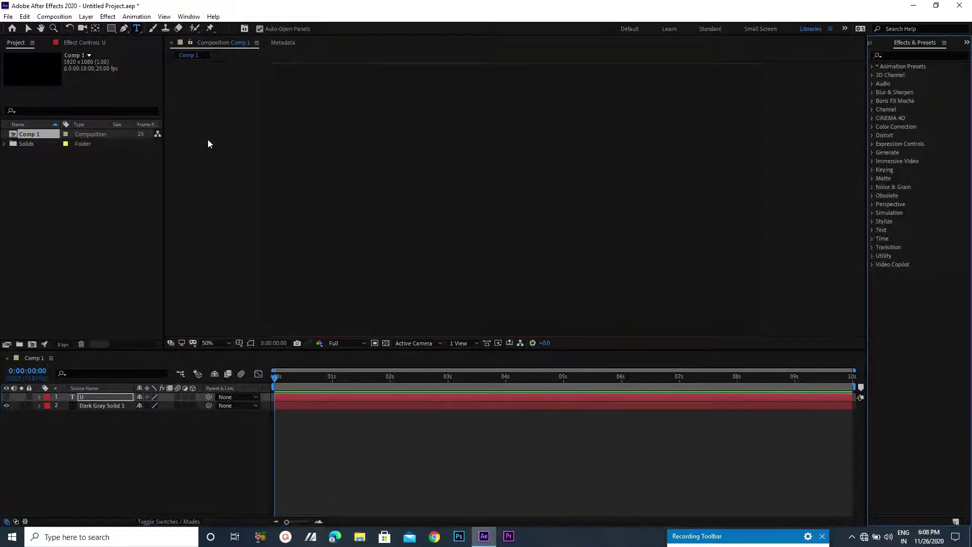
left_click(911, 56)
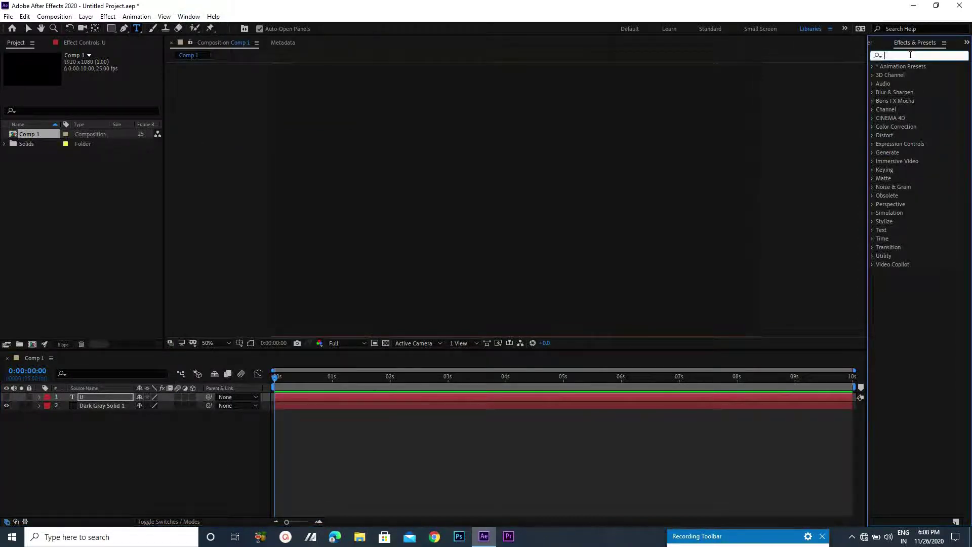
type("ele")
left_click(907, 153)
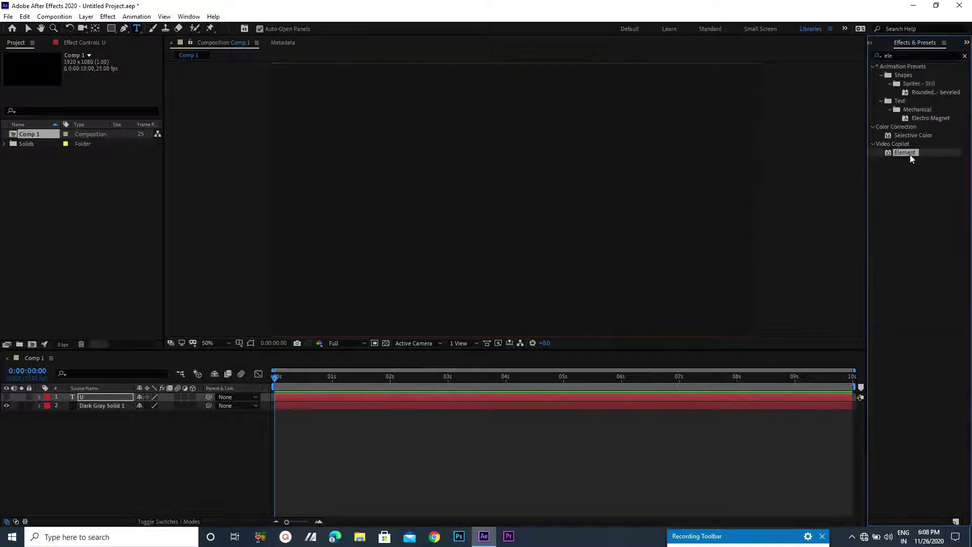
left_click_drag(910, 153, 650, 413)
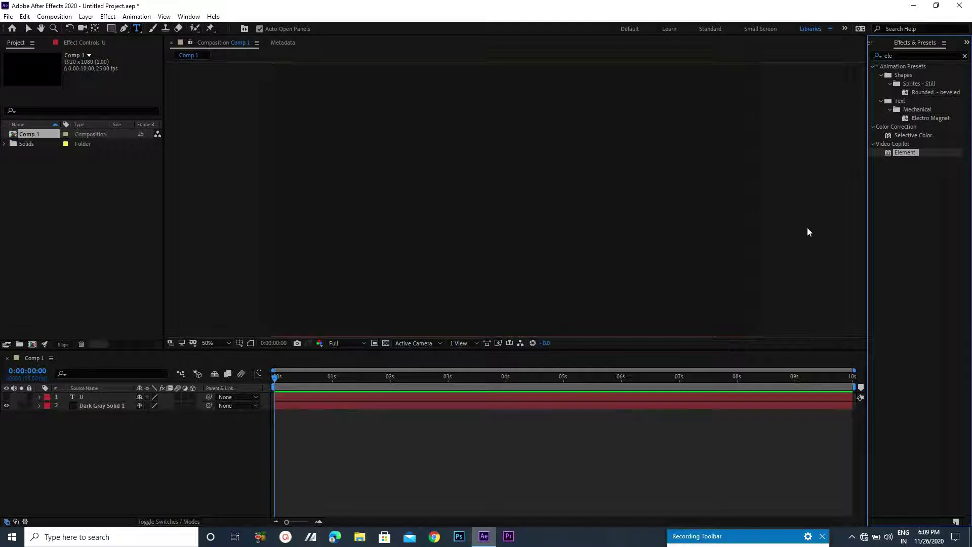
left_click_drag(602, 399, 573, 405)
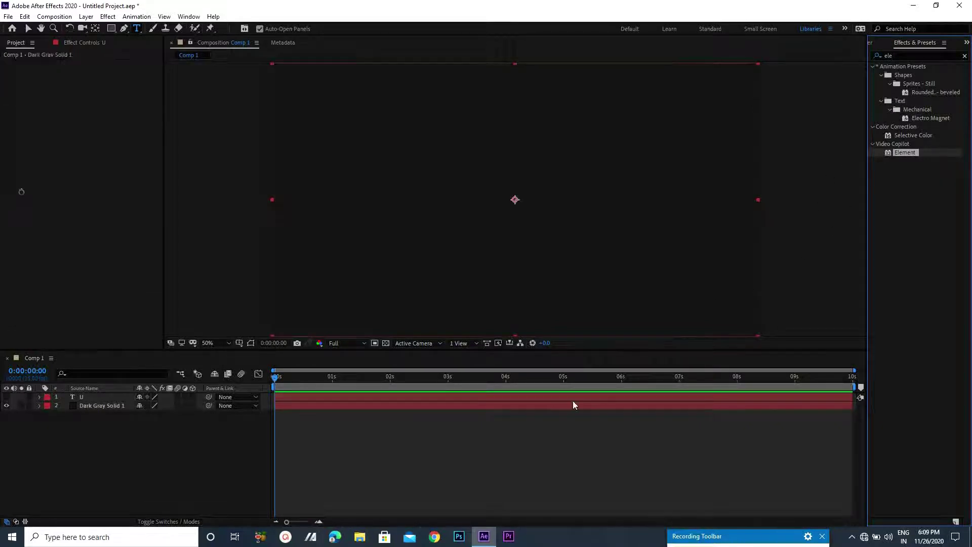
Set Element's Custom Text and Masks Path Layer 1 to the U layer and open Scene Setup
left_click(19, 160)
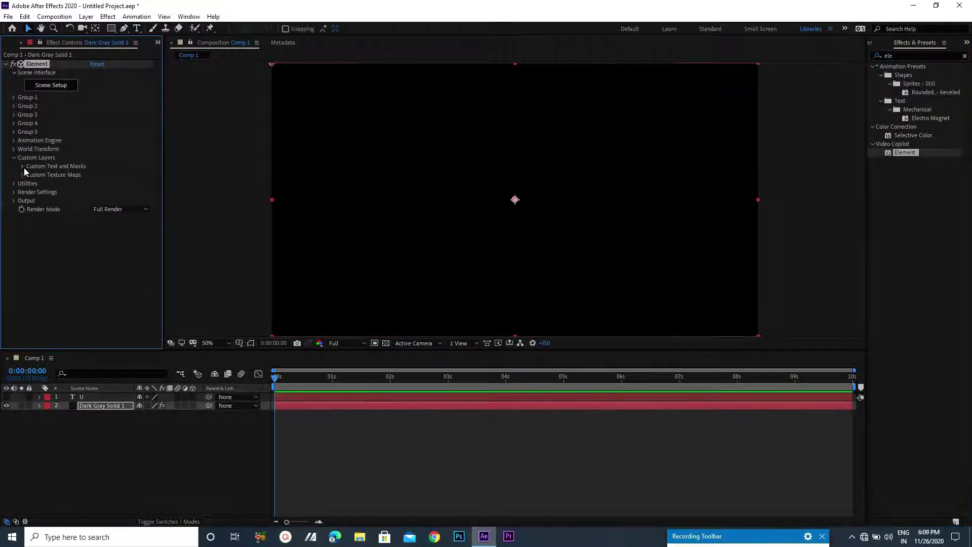
left_click(22, 166)
left_click(104, 175)
left_click(104, 196)
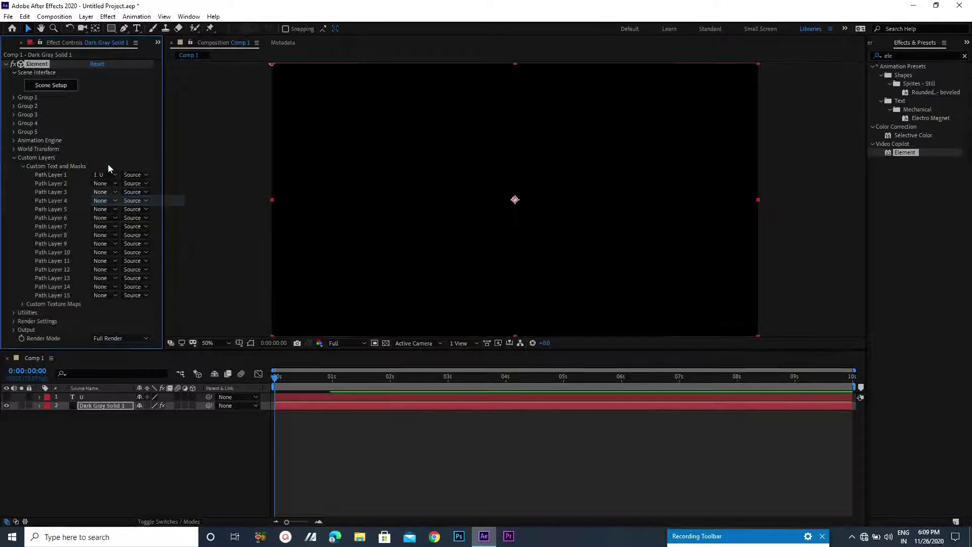
left_click(47, 85)
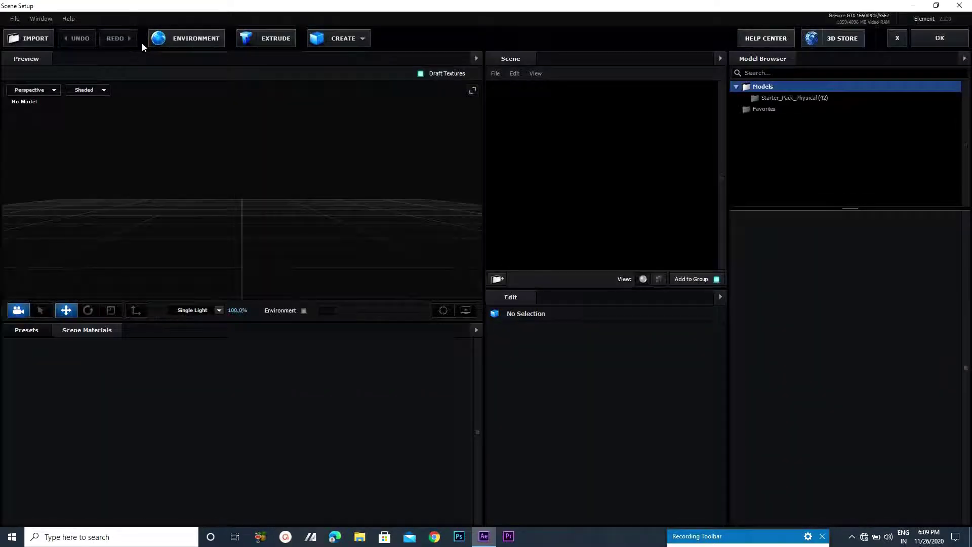
Extrude the U path into a 3D model with Bevel Scale 4.76 and Path Expand -0.01
left_click(259, 37)
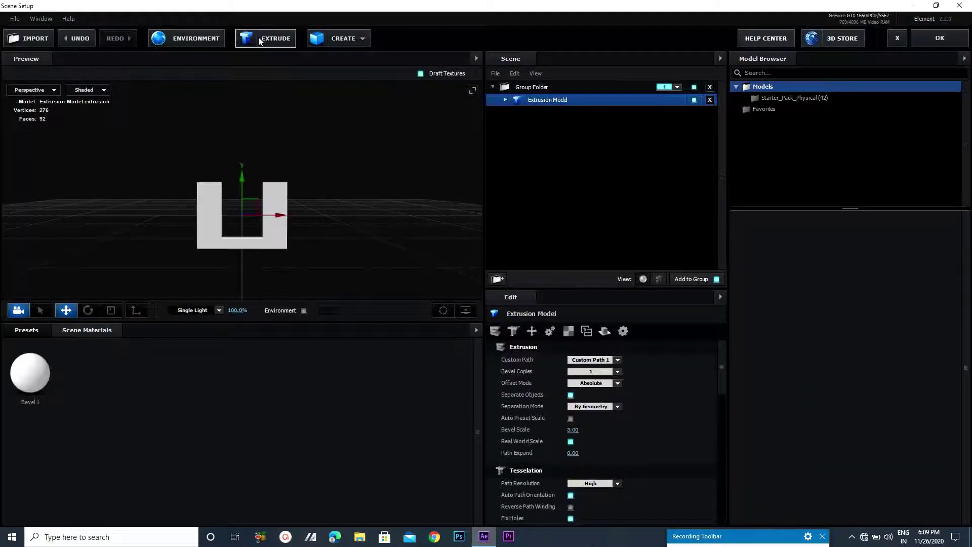
left_click_drag(303, 154, 323, 166)
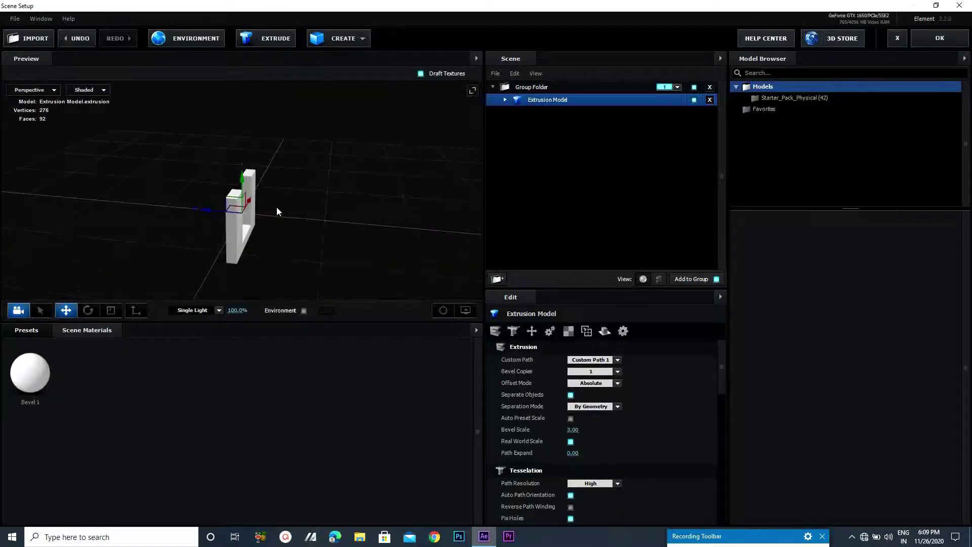
left_click_drag(276, 206, 253, 207)
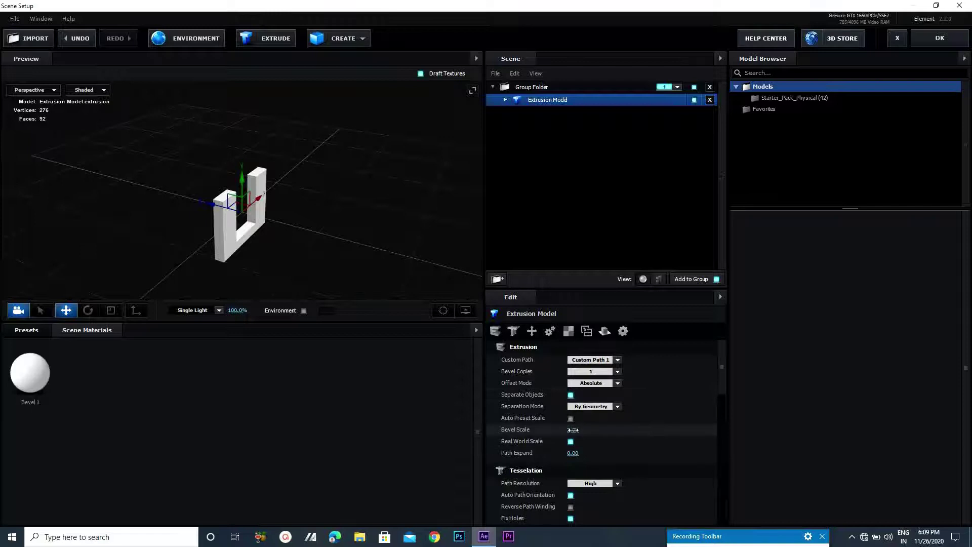
left_click_drag(573, 430, 664, 431)
left_click_drag(573, 452, 642, 453)
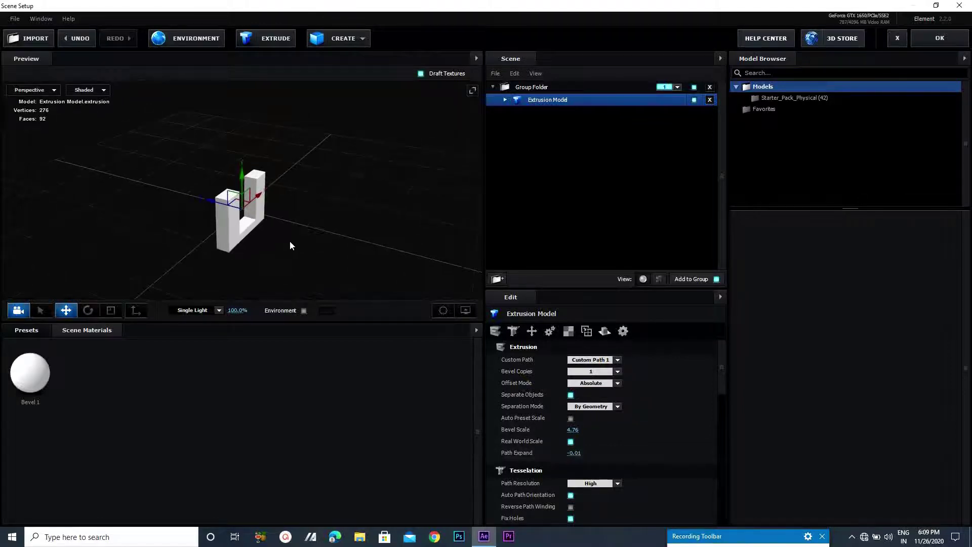
left_click_drag(290, 241, 247, 230)
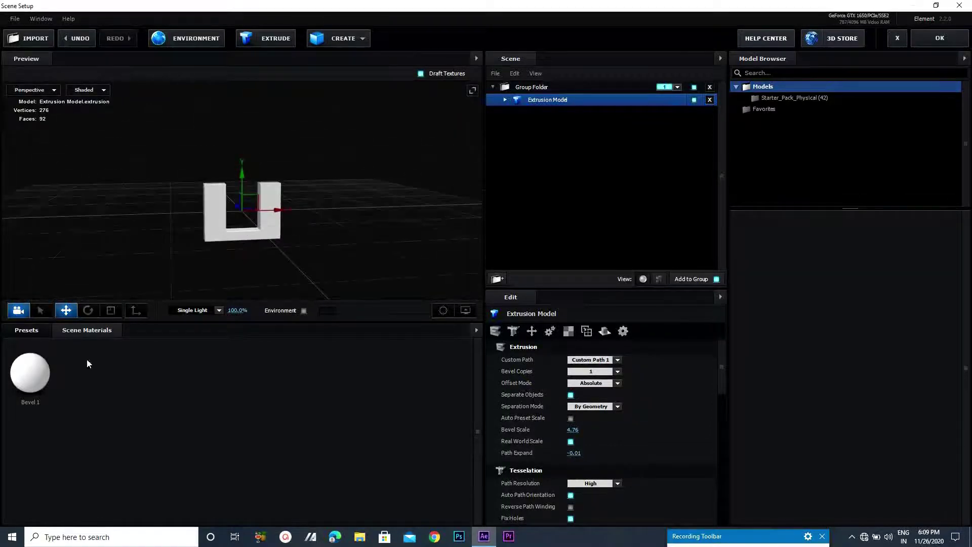
Drop a material preset onto the U model and hide the preview grid
left_click(31, 328)
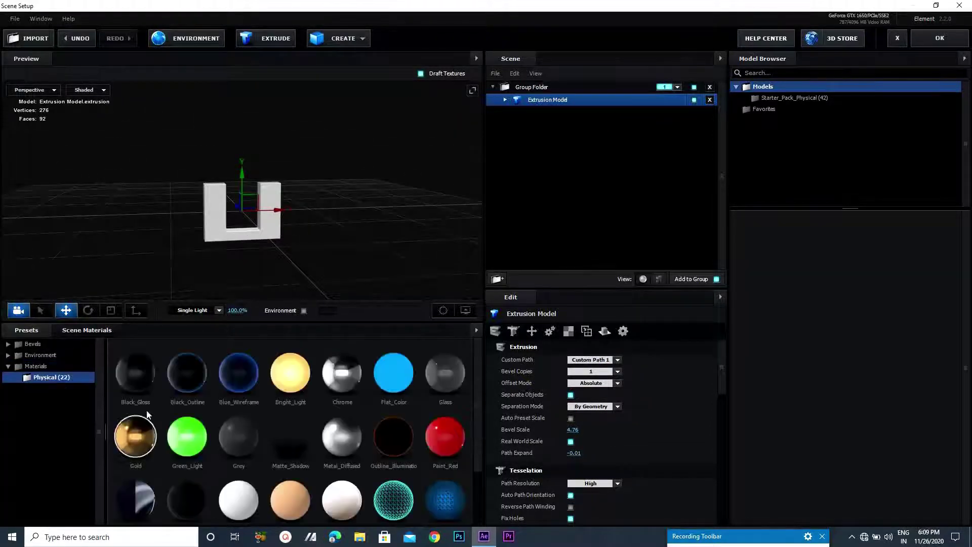
mouse_move(339, 374)
left_mouse_down()
mouse_move(261, 237)
mouse_move(204, 188)
mouse_move(351, 269)
left_mouse_up()
left_click(462, 313)
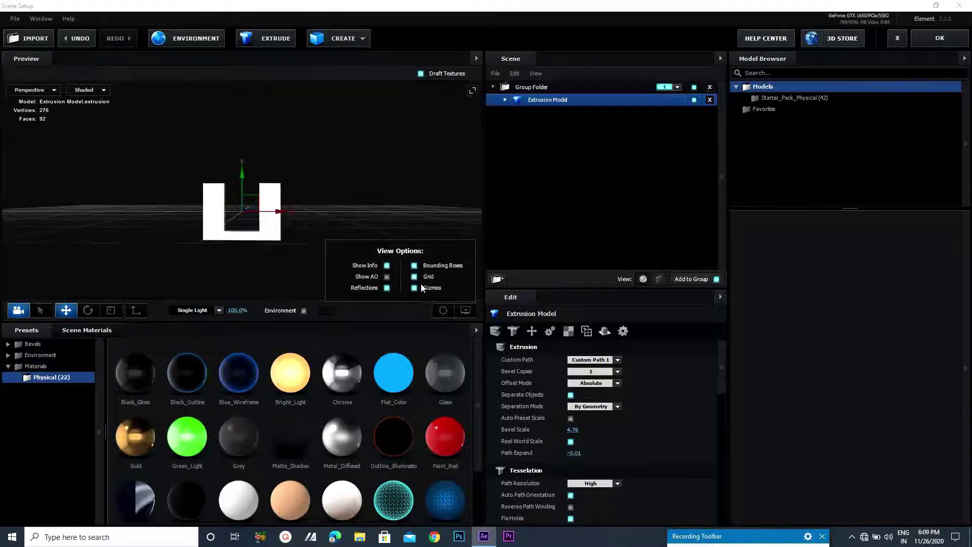
left_click(414, 277)
Try the red Wireframe_Material on the U model, then apply Chrome instead
scroll(367, 390, "down", 2)
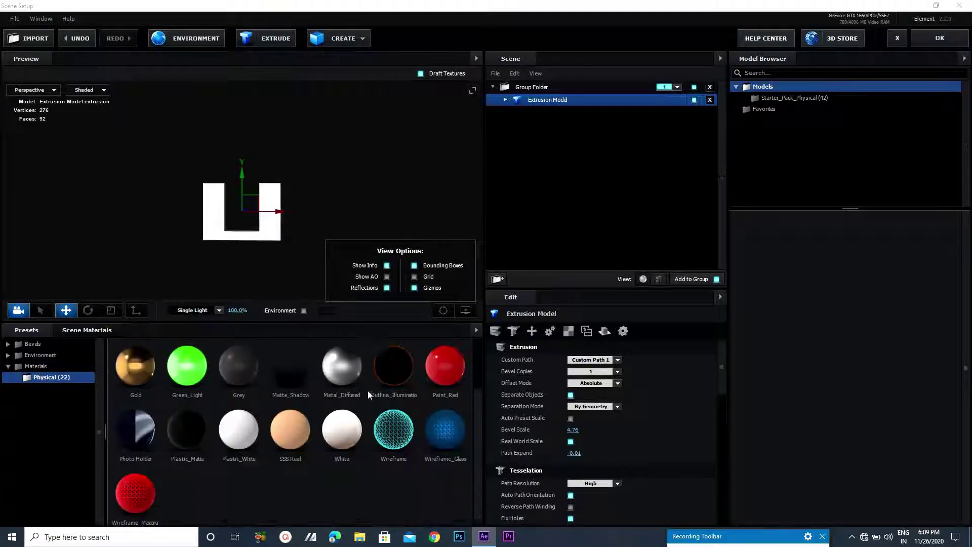
mouse_move(135, 489)
left_mouse_down()
mouse_move(208, 229)
mouse_move(297, 236)
left_mouse_up()
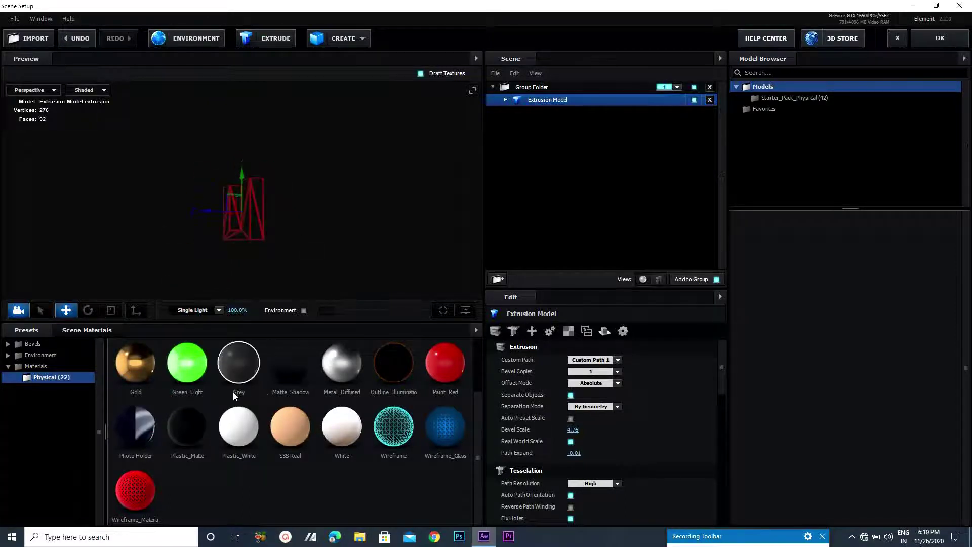
scroll(233, 396, "up", 2)
mouse_move(149, 417)
left_mouse_down()
mouse_move(250, 211)
mouse_move(197, 250)
mouse_move(281, 307)
mouse_move(282, 253)
left_mouse_up()
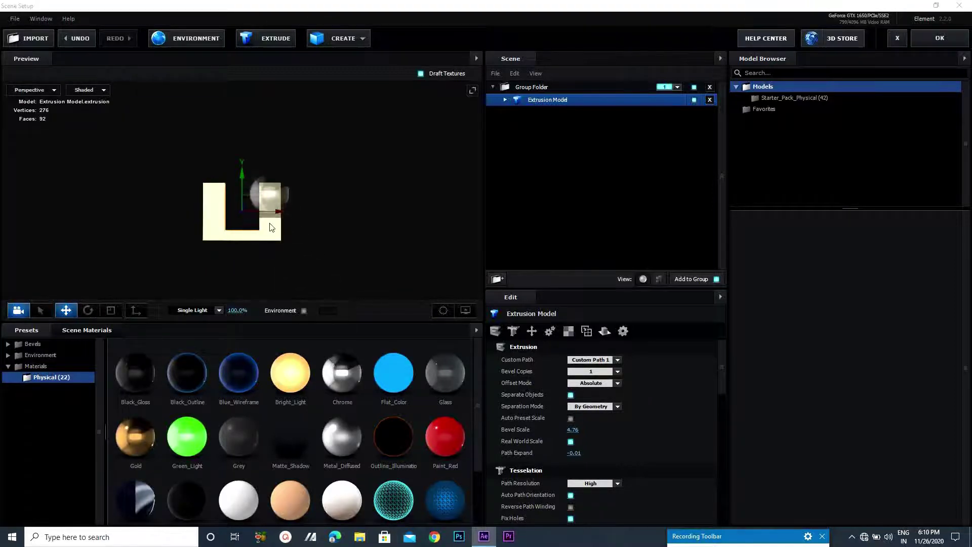
mouse_move(282, 249)
left_mouse_down()
mouse_move(298, 269)
mouse_move(345, 232)
left_mouse_up()
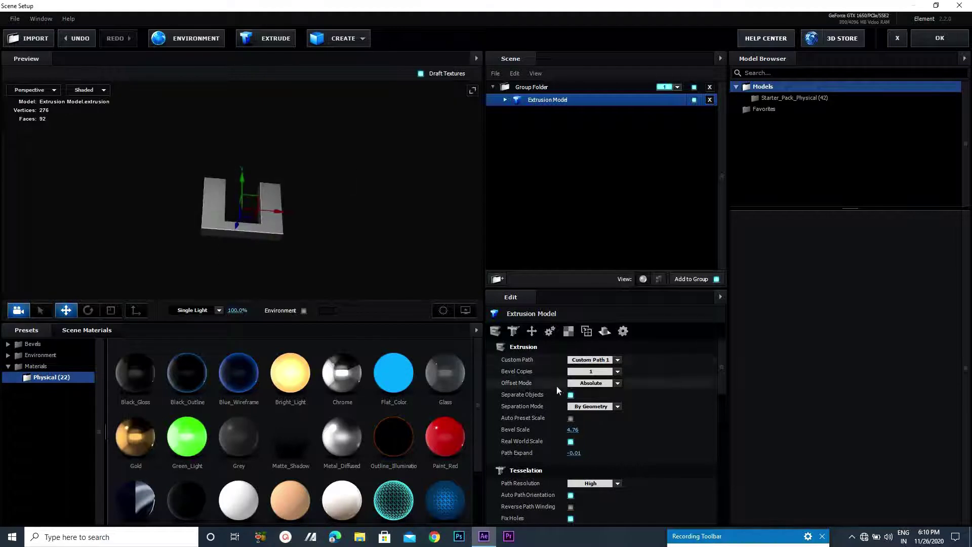
Raise the Chrome material's Refraction Intensity to 100%
left_click(569, 112)
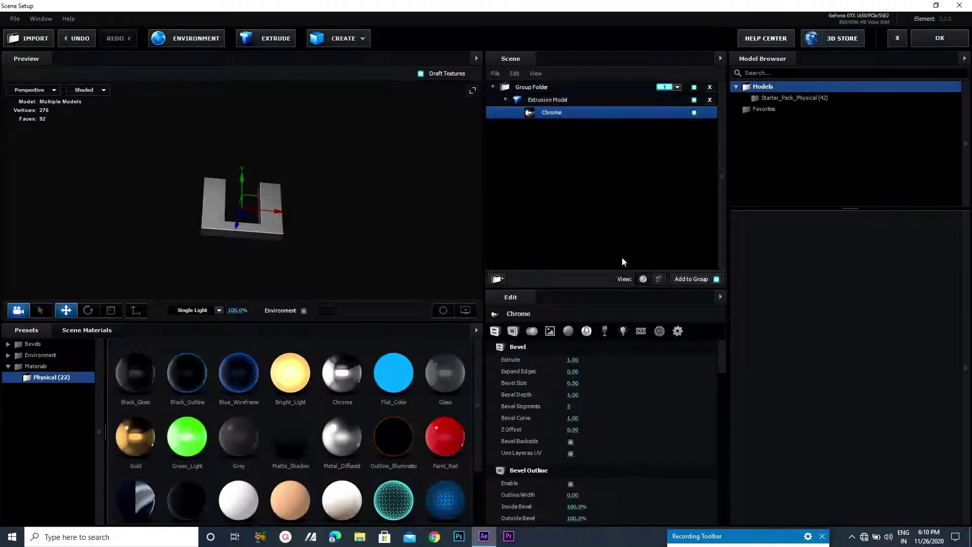
scroll(618, 386, "down", 3)
scroll(622, 390, "down", 3)
scroll(587, 431, "down", 3)
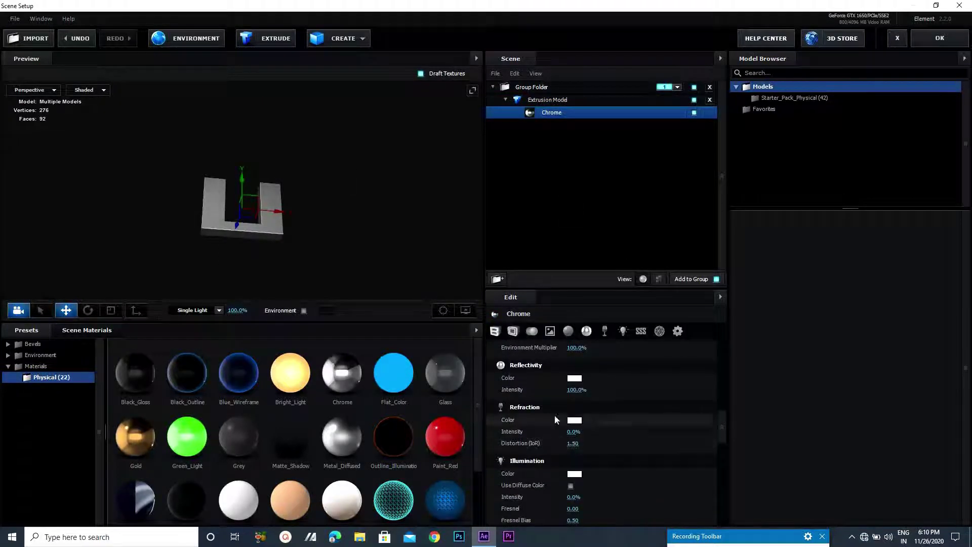
scroll(580, 435, "down", 1)
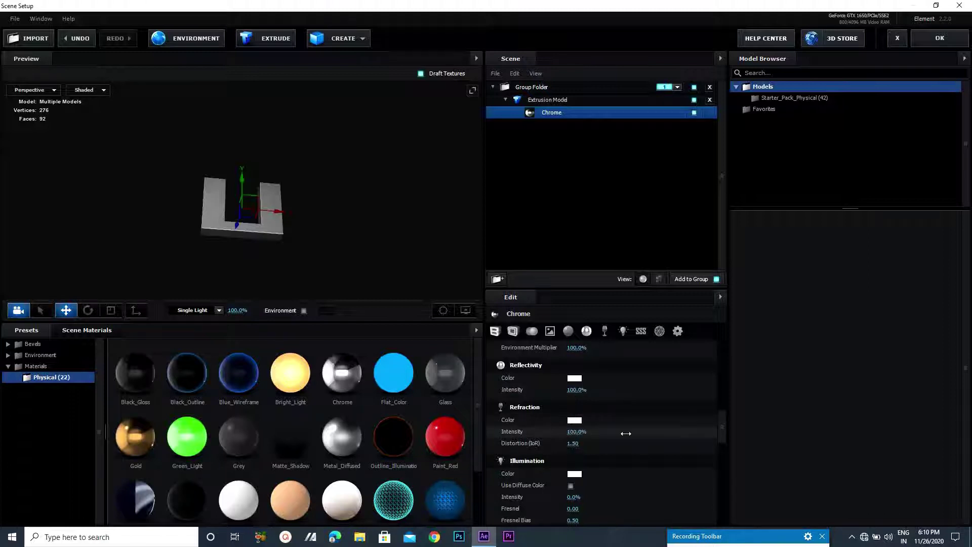
Add a plane primitive to the scene and size it 10 × 10
left_click(351, 40)
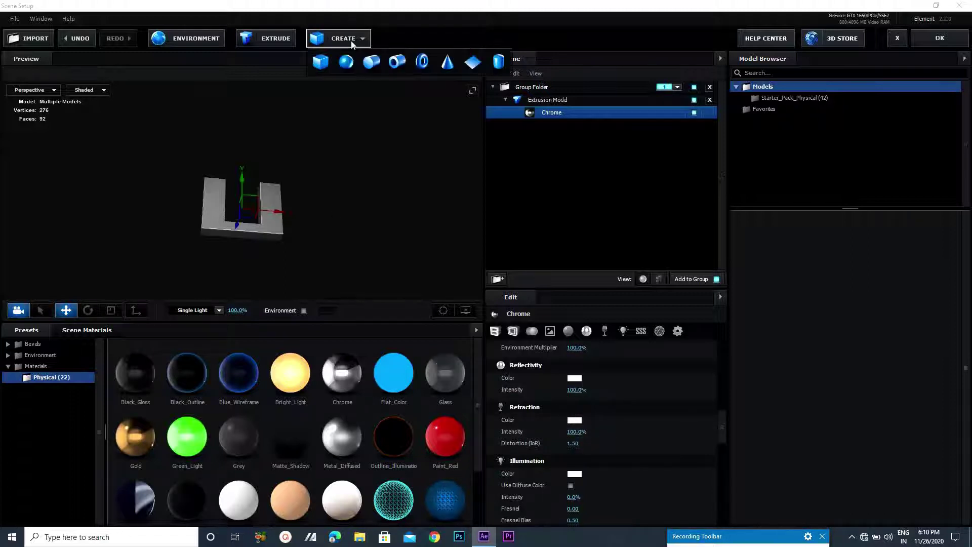
left_click_drag(353, 199, 391, 250)
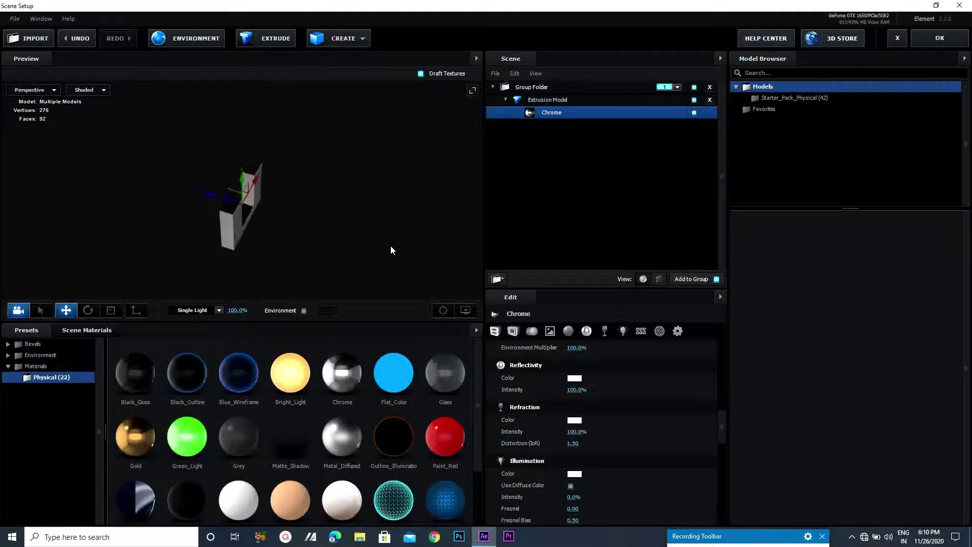
left_click(342, 45)
left_click(473, 62)
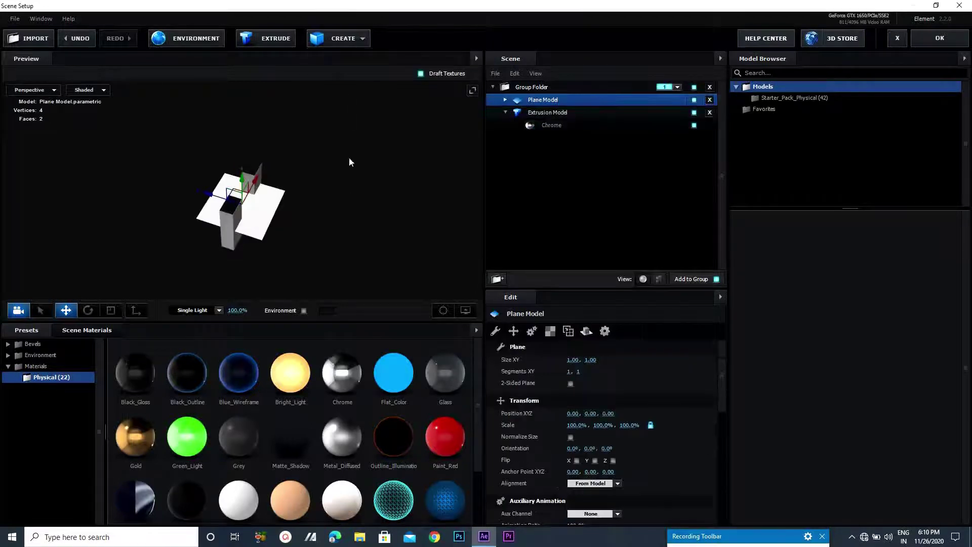
left_click_drag(362, 166, 161, 321)
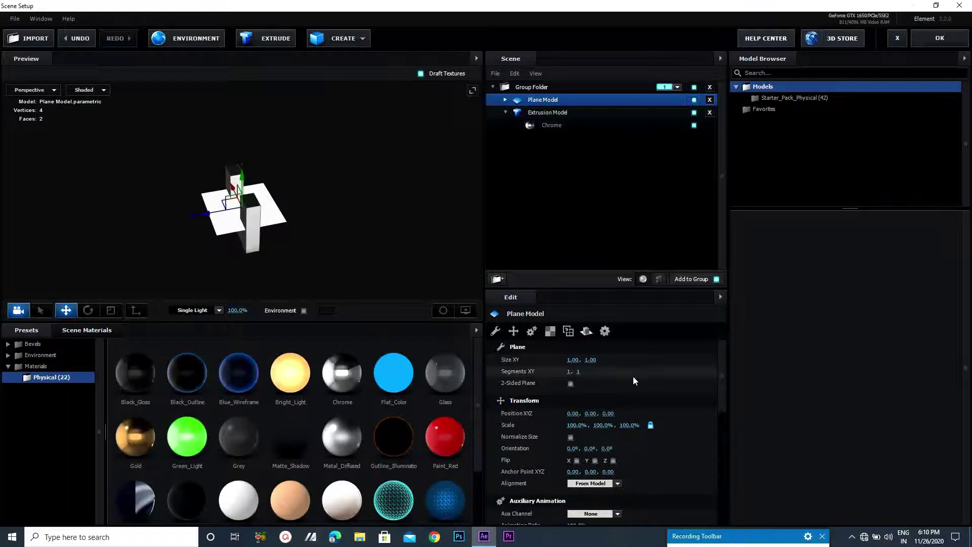
left_click(588, 361)
type("10")
key("Return")
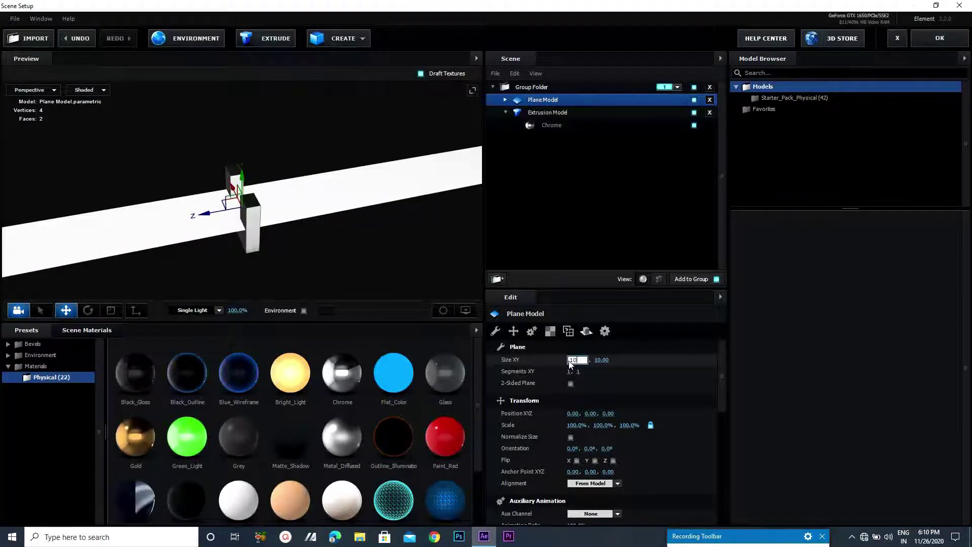
key("Return")
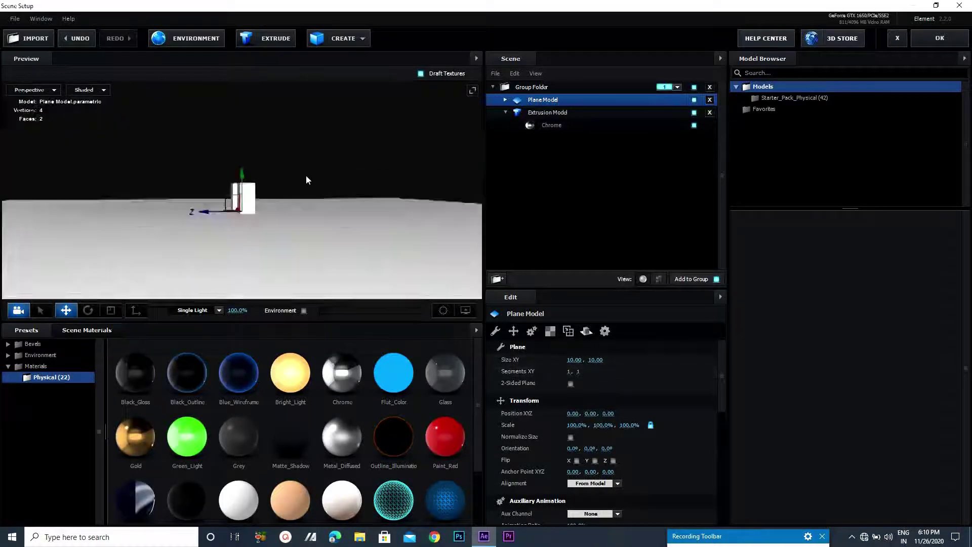
Rotate the plane flat to 270.4° and shift it 0.13 along Z beneath the U
left_click_drag(301, 181, 287, 187)
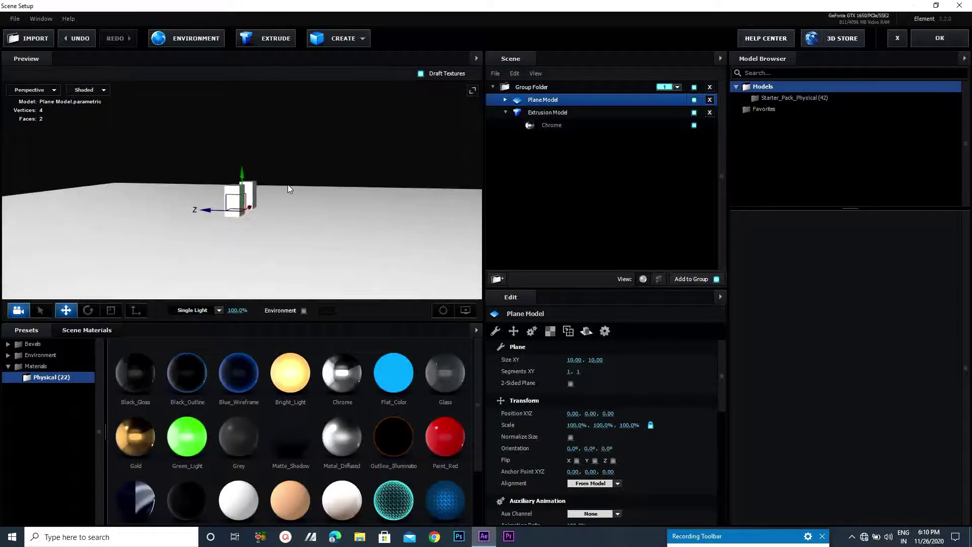
left_click(87, 310)
left_click_drag(381, 125, 325, 178)
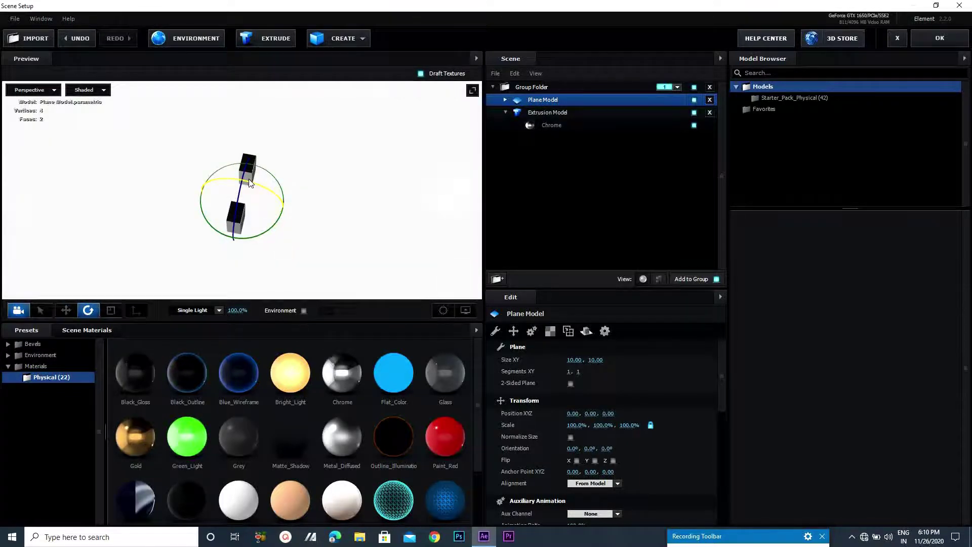
mouse_move(265, 191)
left_mouse_down()
mouse_move(322, 213)
mouse_move(224, 196)
mouse_move(263, 217)
left_mouse_up()
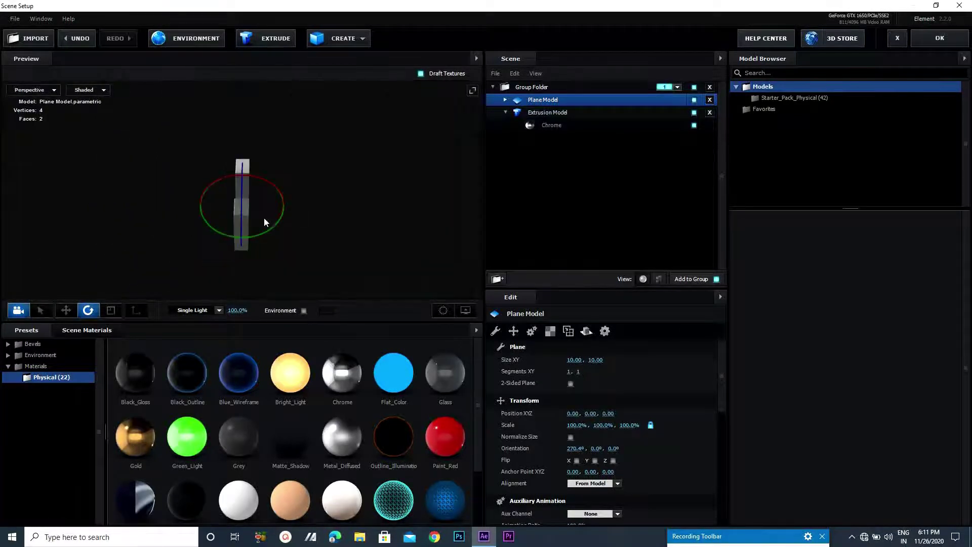
left_click(65, 310)
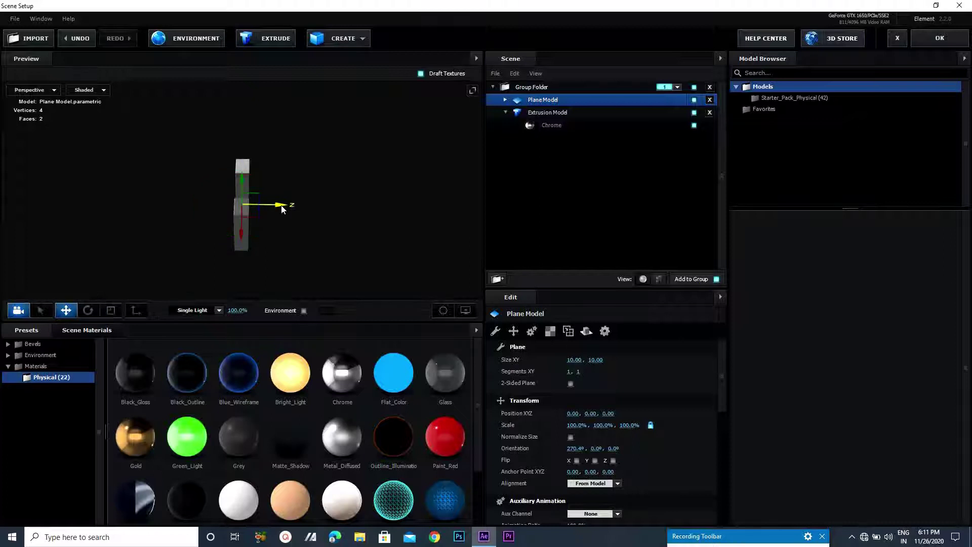
left_click_drag(282, 209, 291, 210)
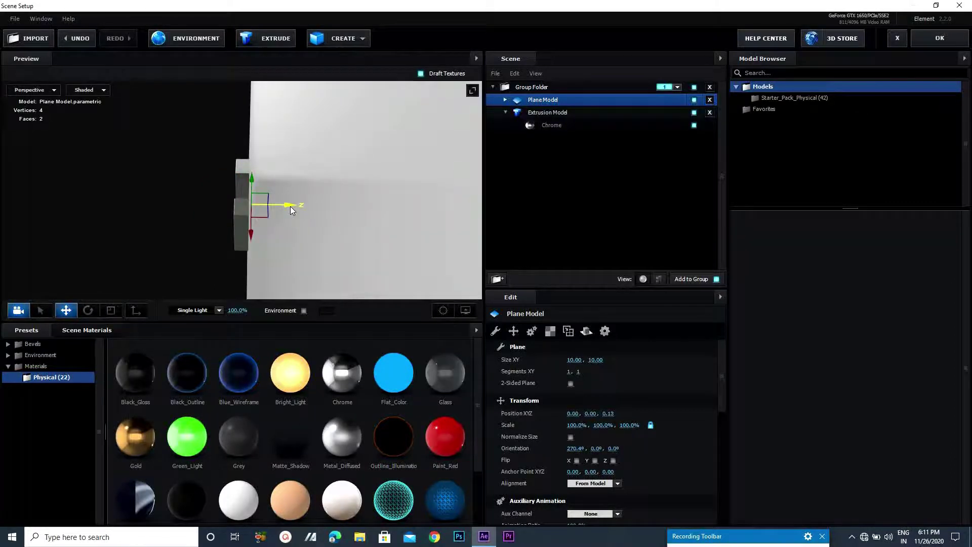
left_click_drag(135, 196, 202, 112)
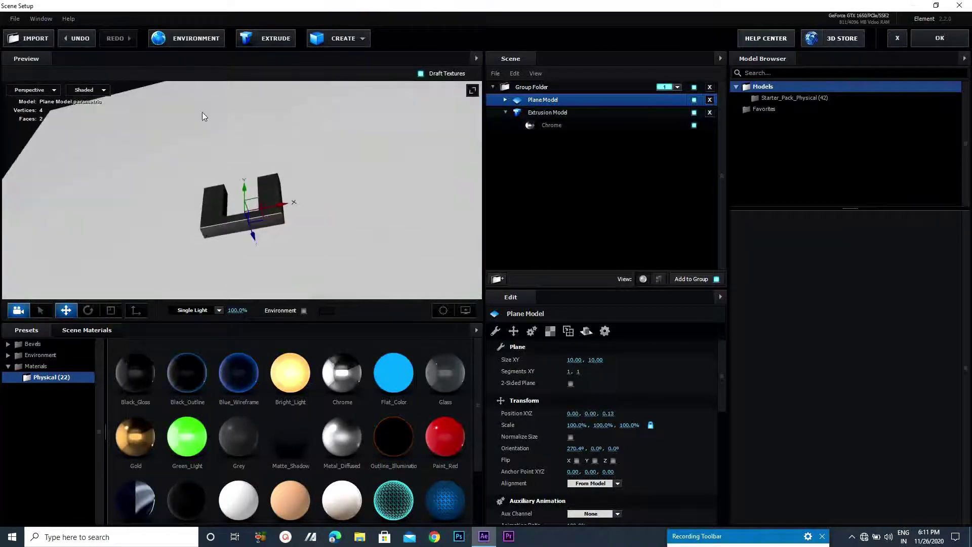
scroll(595, 398, "down", 5)
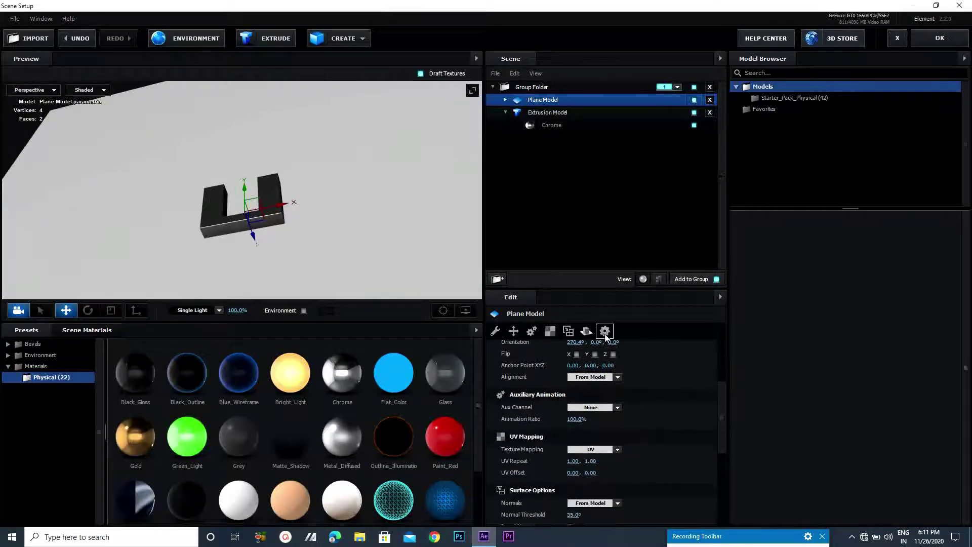
Set the floor plane's Reflect Mode to Mirror Surface
left_click(586, 331)
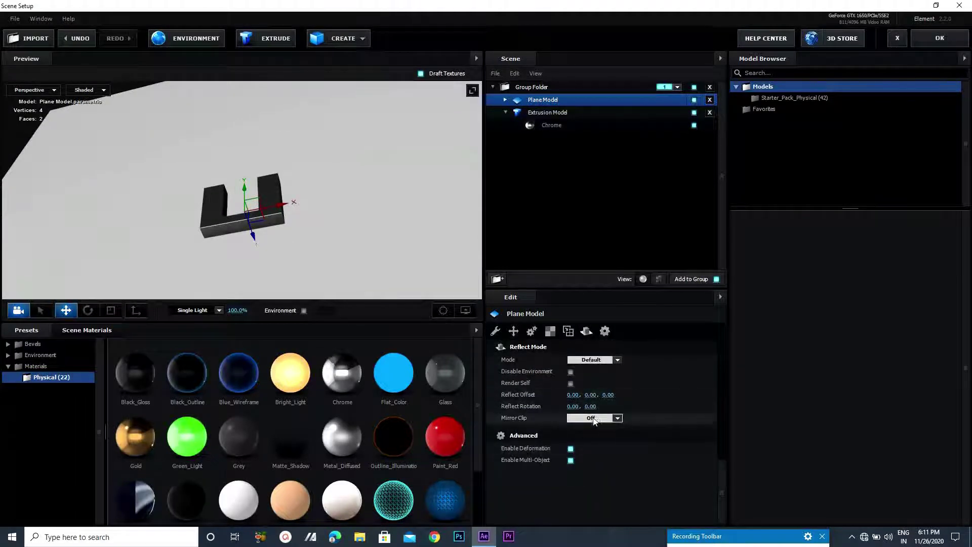
left_click(593, 360)
left_click(591, 371)
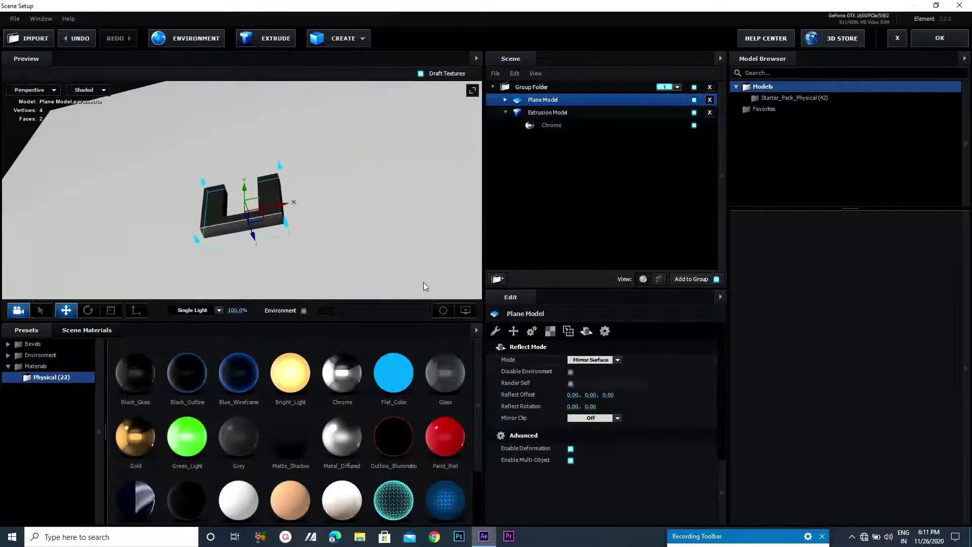
mouse_move(423, 282)
left_mouse_down()
mouse_move(375, 231)
mouse_move(387, 262)
left_mouse_up()
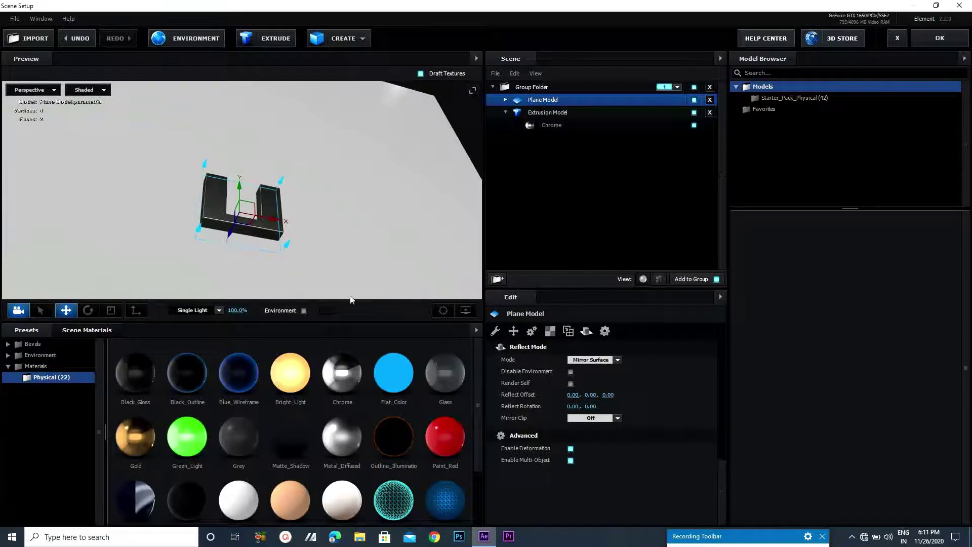
Show the Basic_2K environment presets and collapse the extrusion model's contents
left_click(20, 355)
left_click(51, 366)
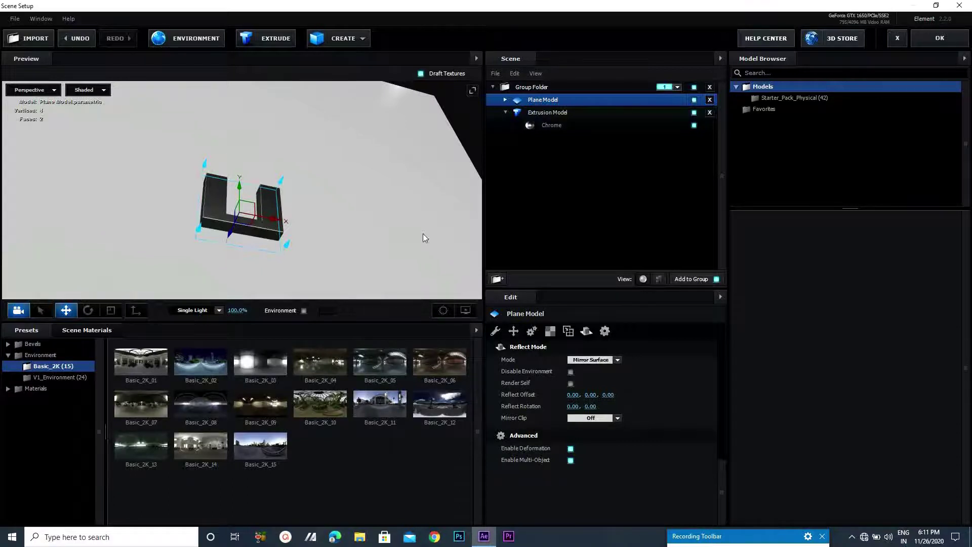
mouse_move(424, 233)
left_mouse_down()
mouse_move(360, 281)
mouse_move(317, 245)
mouse_move(365, 253)
mouse_move(312, 263)
mouse_move(296, 251)
mouse_move(351, 239)
mouse_move(168, 233)
mouse_move(178, 244)
left_mouse_up()
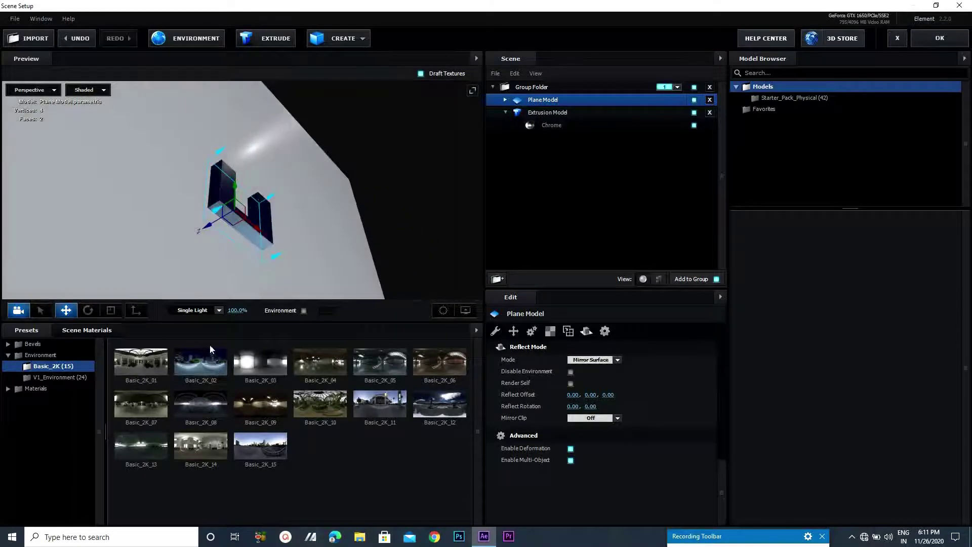
left_click(547, 113)
In the plane's Default material, pick a new diffuse colour and near-black 020202 reflectivity
left_click(505, 100)
left_click(551, 113)
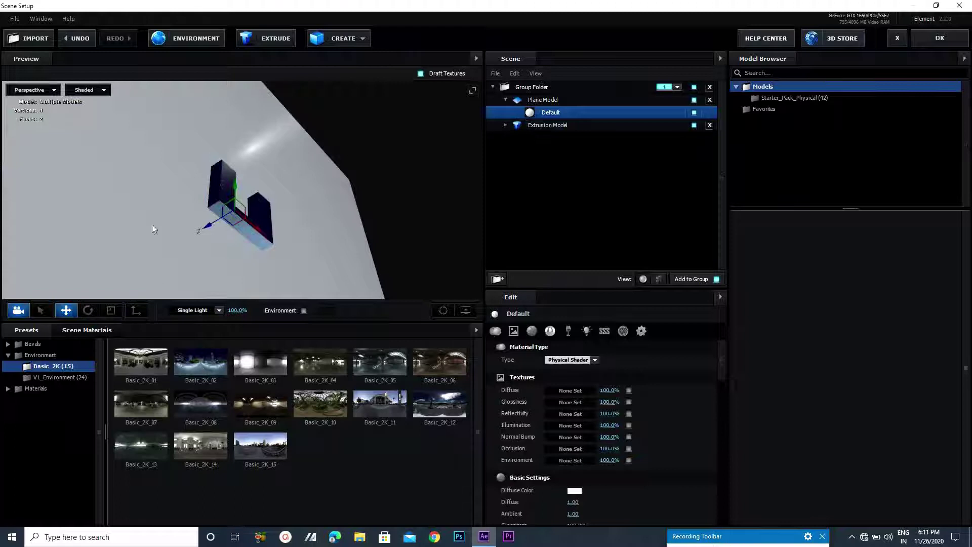
left_click_drag(238, 289, 272, 270)
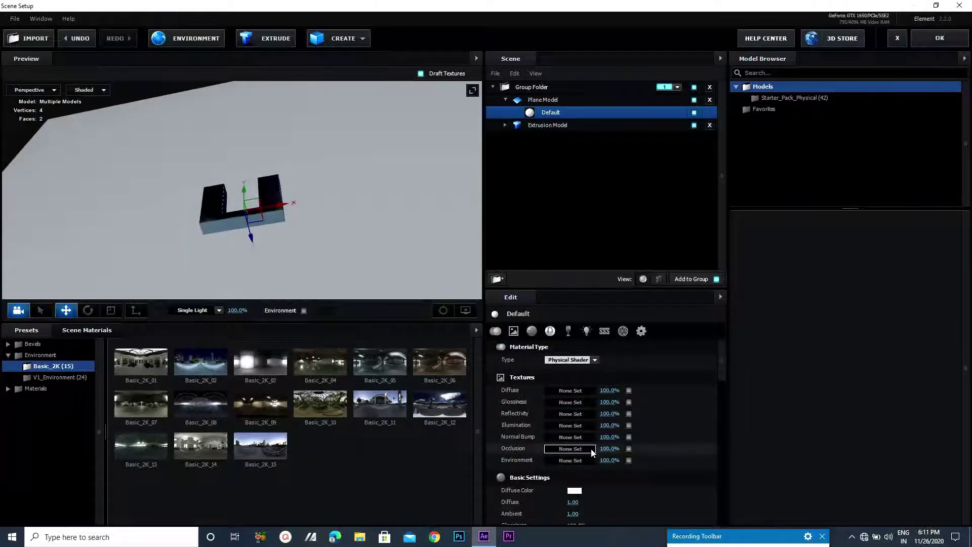
scroll(593, 452, "down", 3)
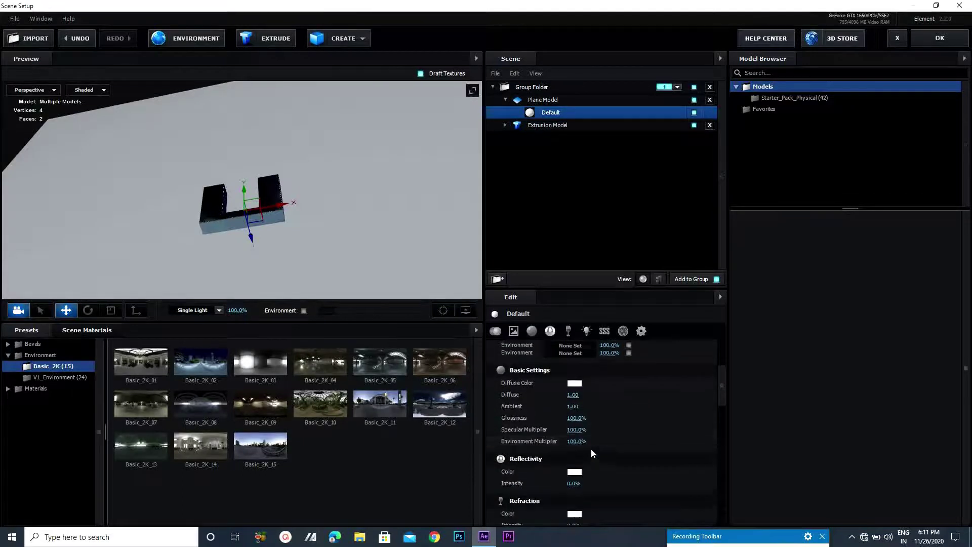
scroll(591, 448, "up", 3)
left_click(584, 374)
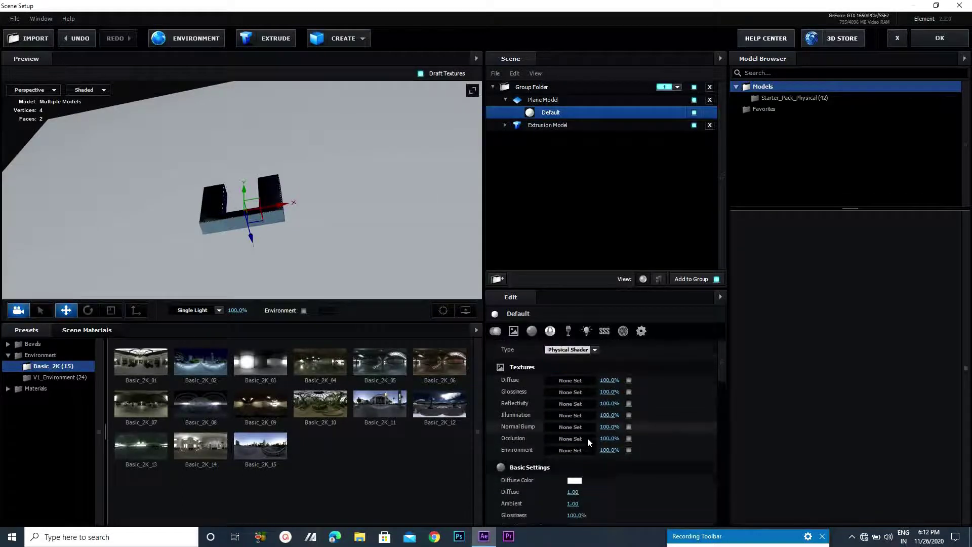
scroll(588, 437, "down", 5)
left_click(575, 384)
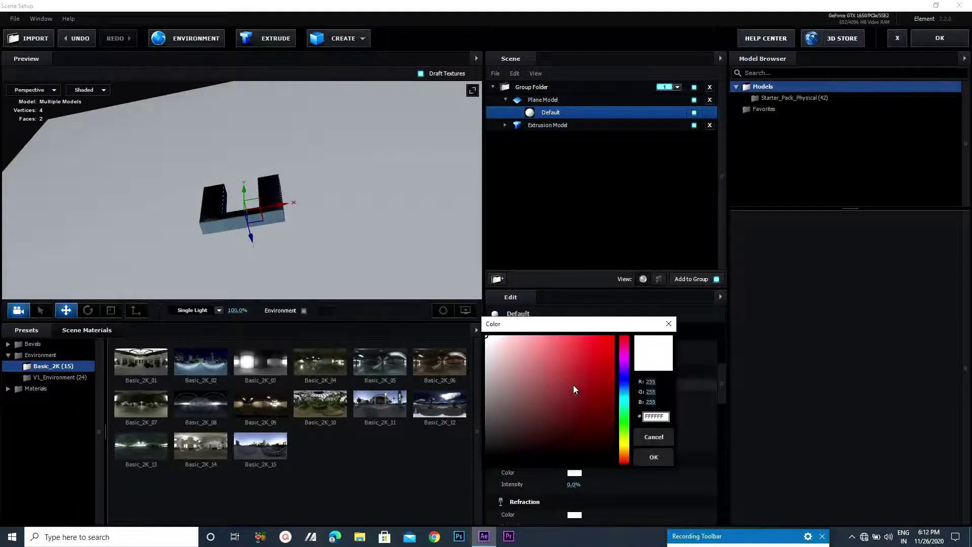
left_click(535, 403)
left_click(651, 456)
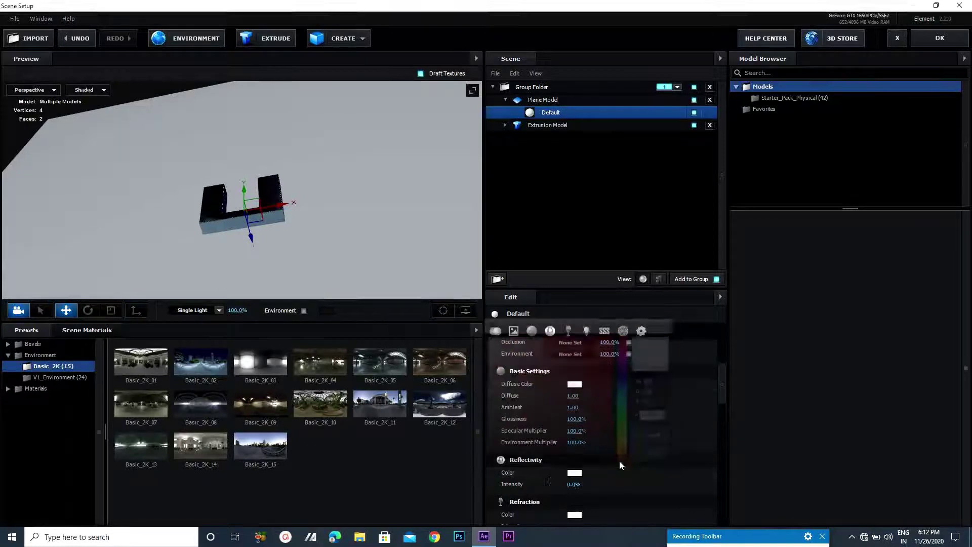
left_click(575, 473)
left_click_drag(521, 458, 476, 521)
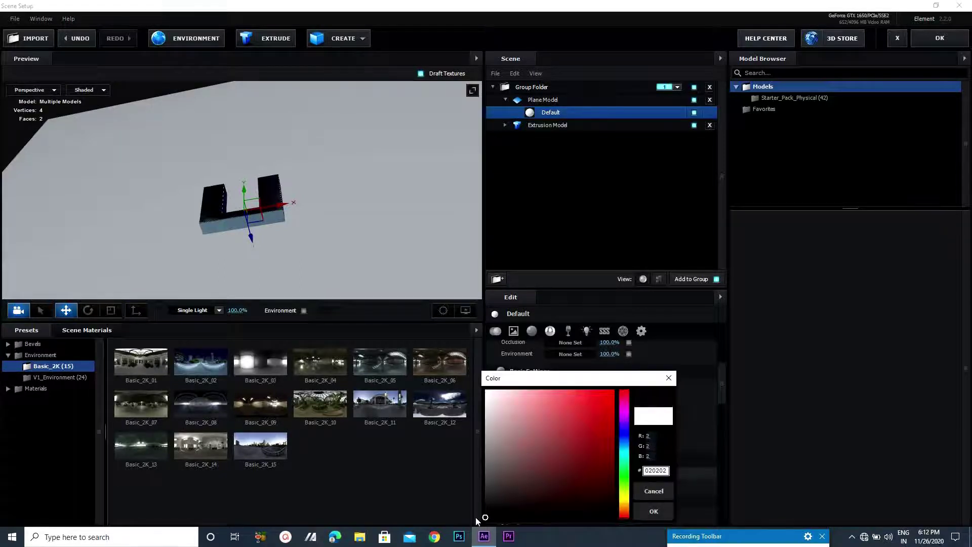
left_click(652, 512)
Set the floor material's refraction colour to 593838 and Illumination Intensity to 11%
scroll(613, 448, "down", 1)
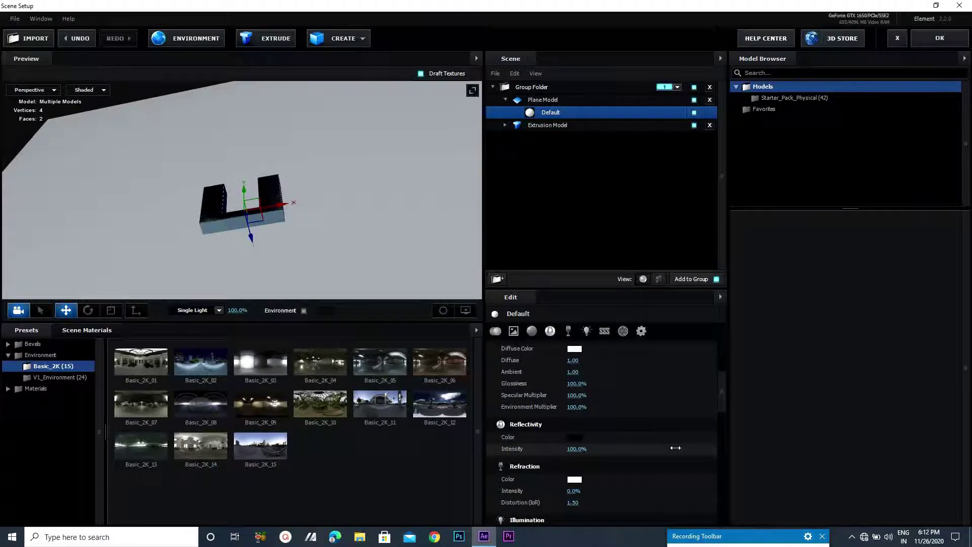
scroll(607, 431, "down", 1)
scroll(607, 430, "down", 2)
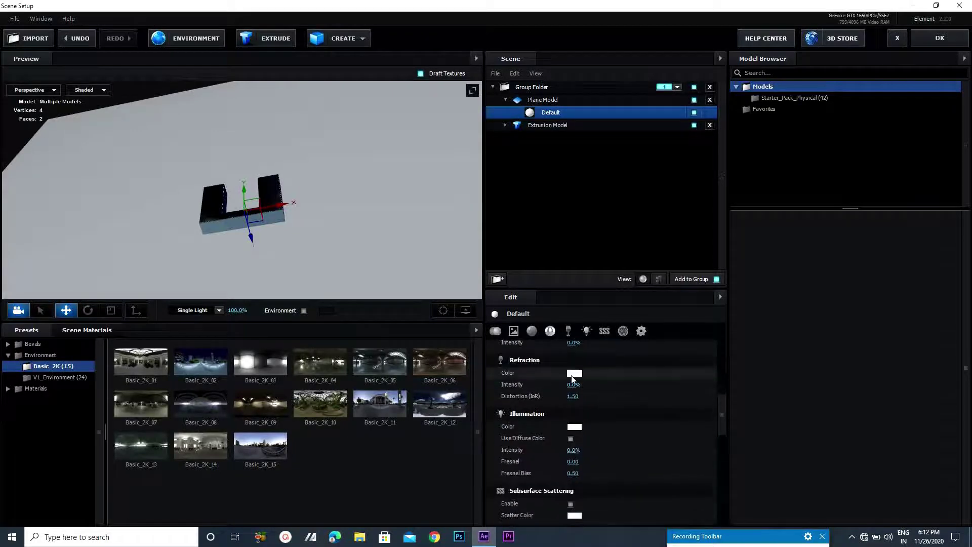
left_click(575, 374)
left_click(534, 408)
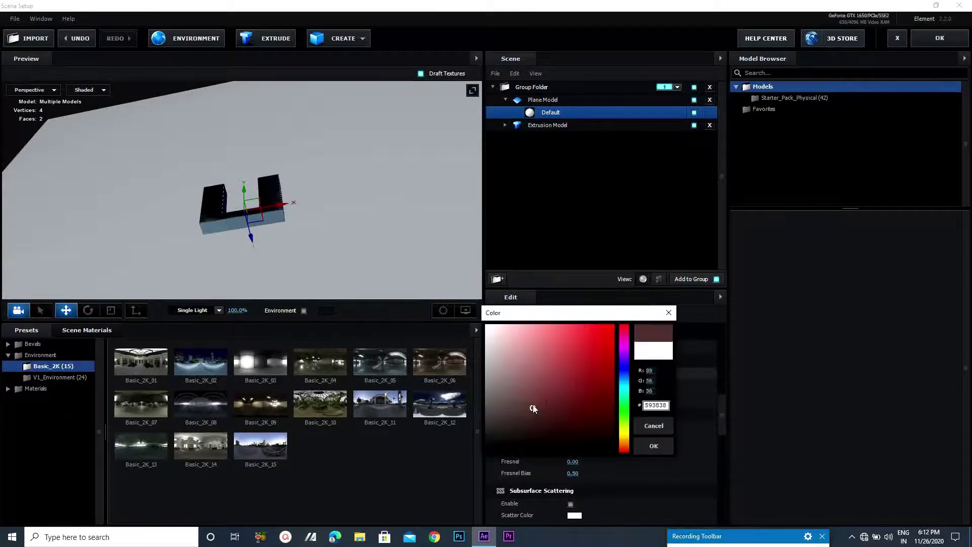
left_click(650, 446)
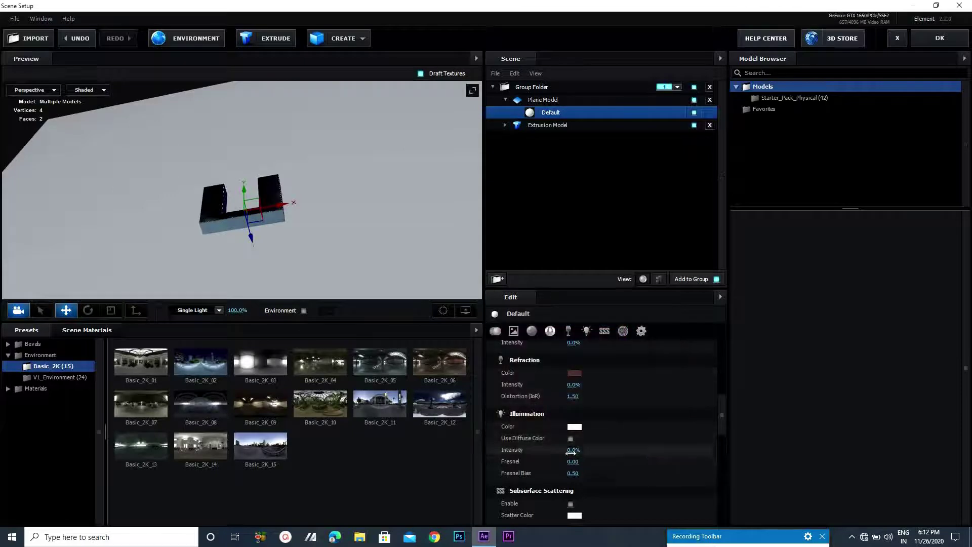
mouse_move(575, 450)
left_mouse_down()
mouse_move(593, 451)
mouse_move(557, 457)
mouse_move(576, 472)
left_mouse_up()
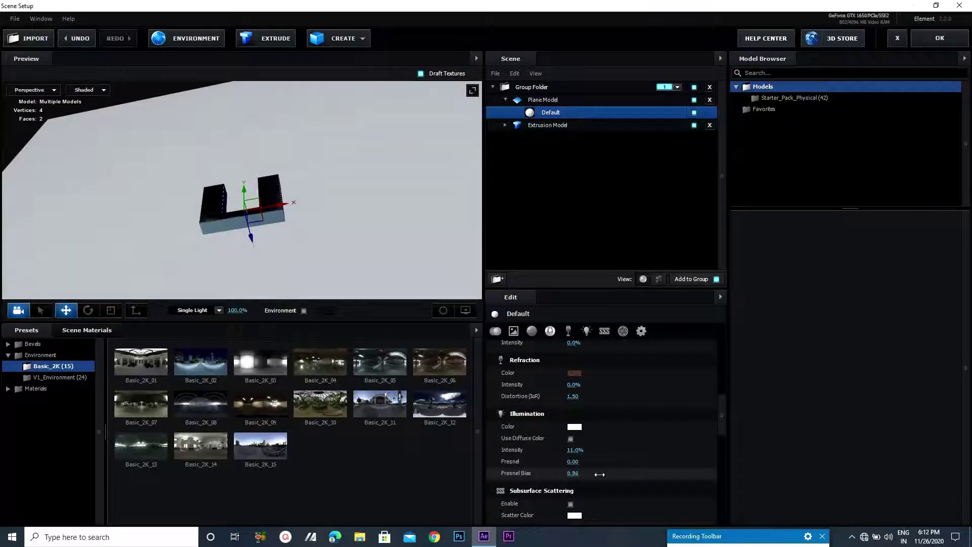
Adjust the floor material to Illumination Fresnel 0.42 and Fresnel Bias 1.03
mouse_move(304, 213)
left_mouse_down()
mouse_move(277, 224)
mouse_move(318, 202)
left_mouse_up()
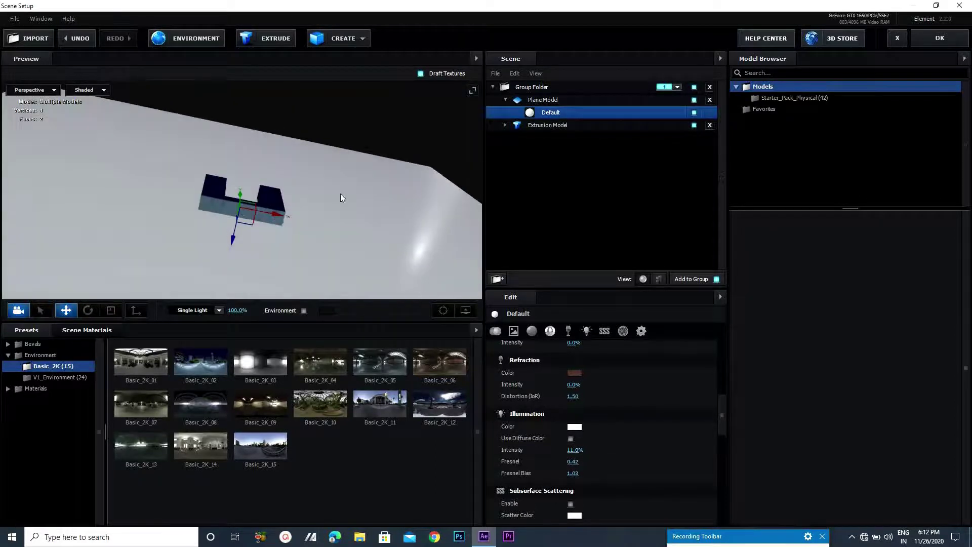
scroll(603, 478, "down", 2)
left_click_drag(582, 490, 600, 491)
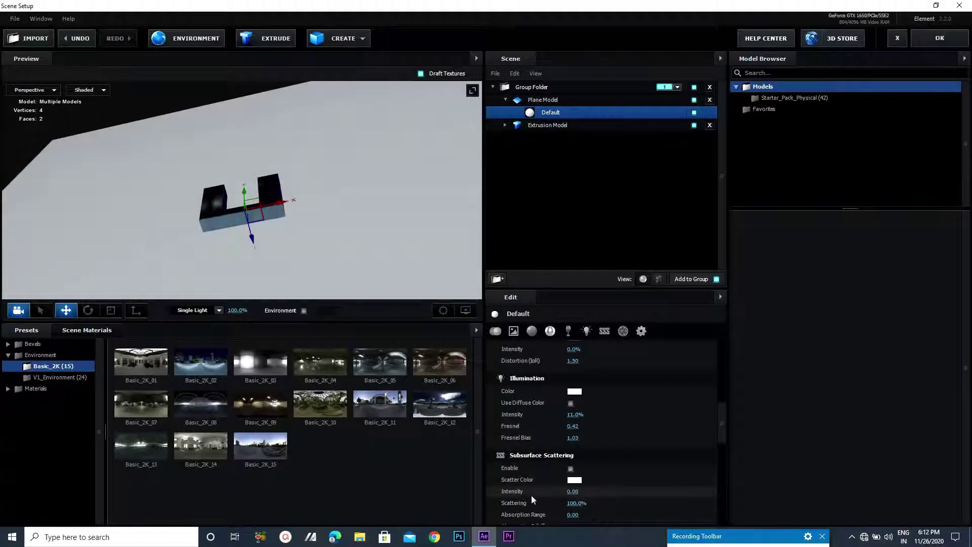
scroll(607, 489, "down", 3)
scroll(685, 484, "down", 2)
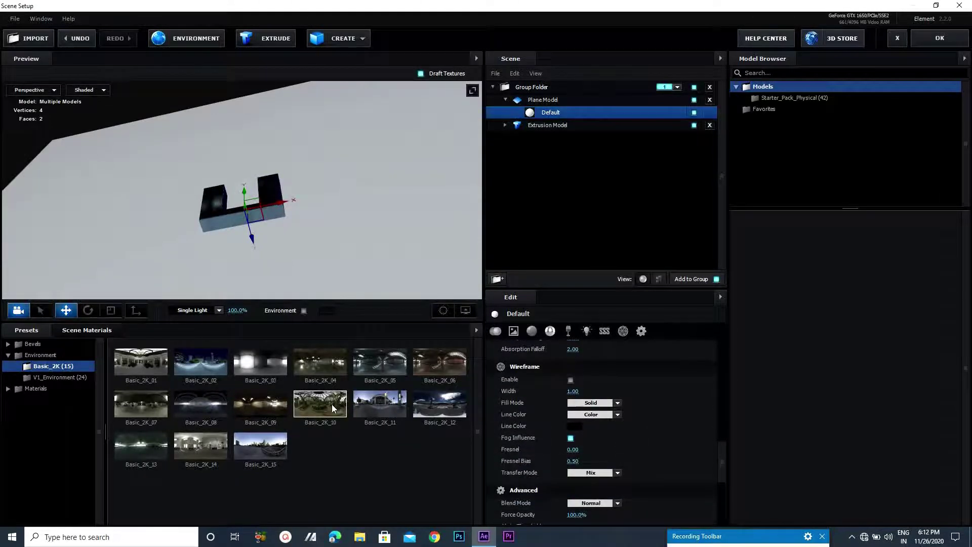
mouse_move(314, 284)
left_mouse_down()
mouse_move(284, 253)
mouse_move(292, 250)
left_mouse_up()
left_click(566, 127)
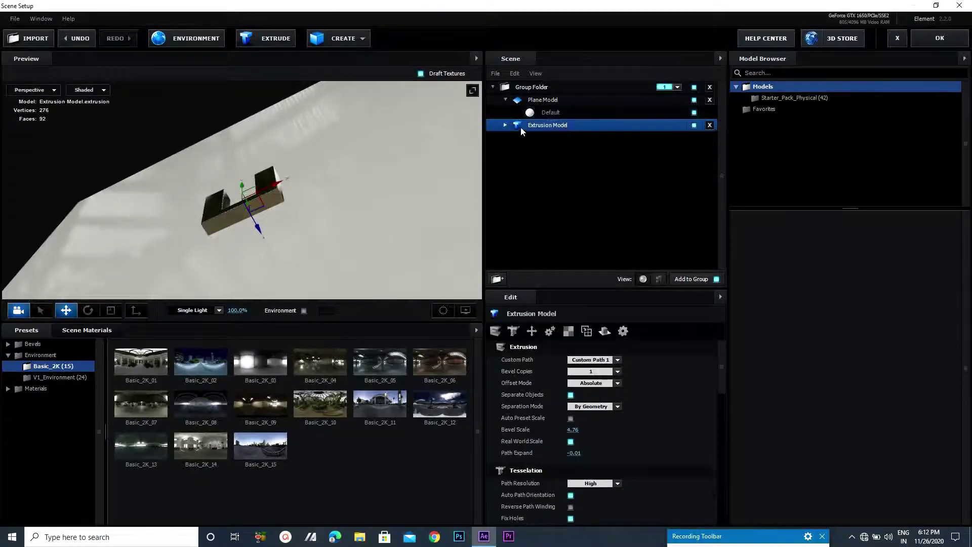
Apply the Gold physical material to the U extrusion and Chrome to the floor plane
left_click(38, 388)
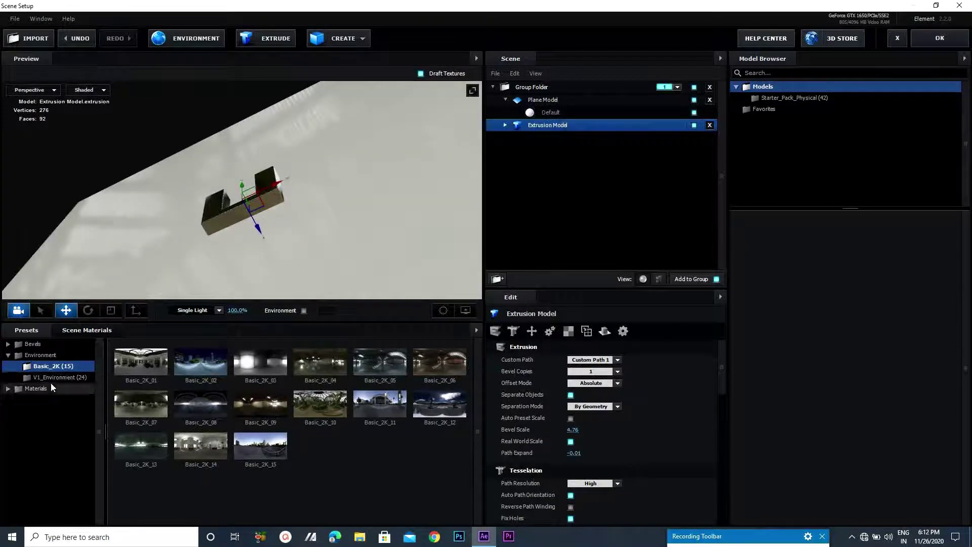
left_click(51, 378)
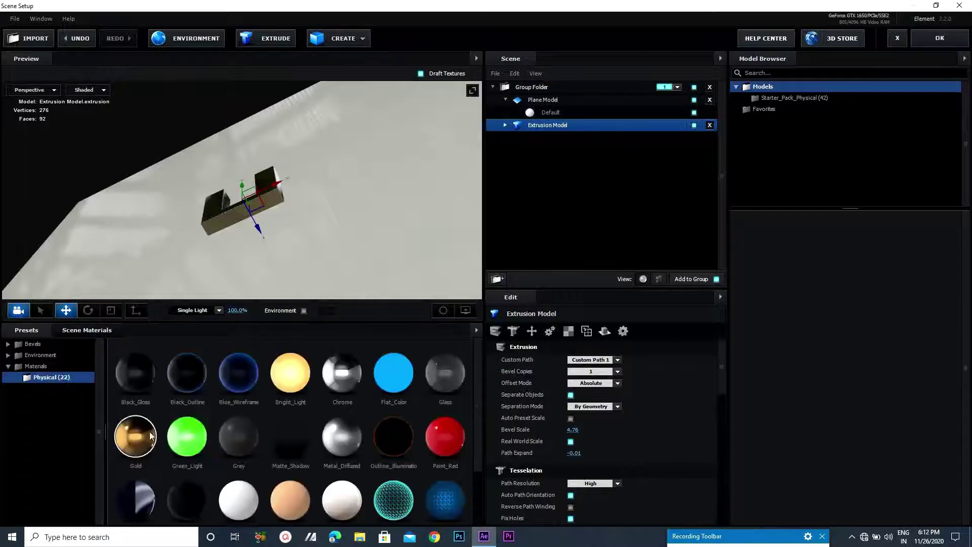
mouse_move(136, 437)
left_mouse_down()
mouse_move(276, 190)
mouse_move(309, 337)
left_mouse_up()
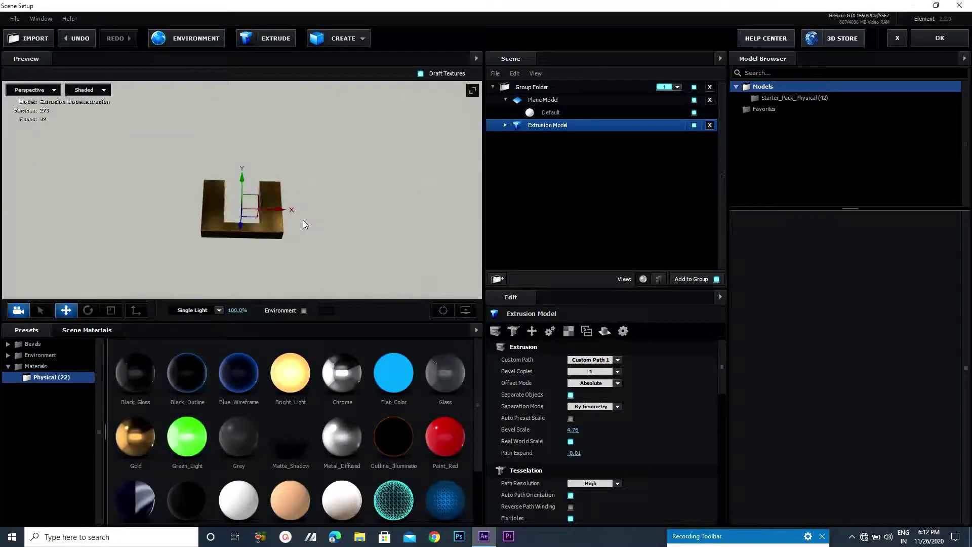
left_click_drag(343, 372, 223, 208)
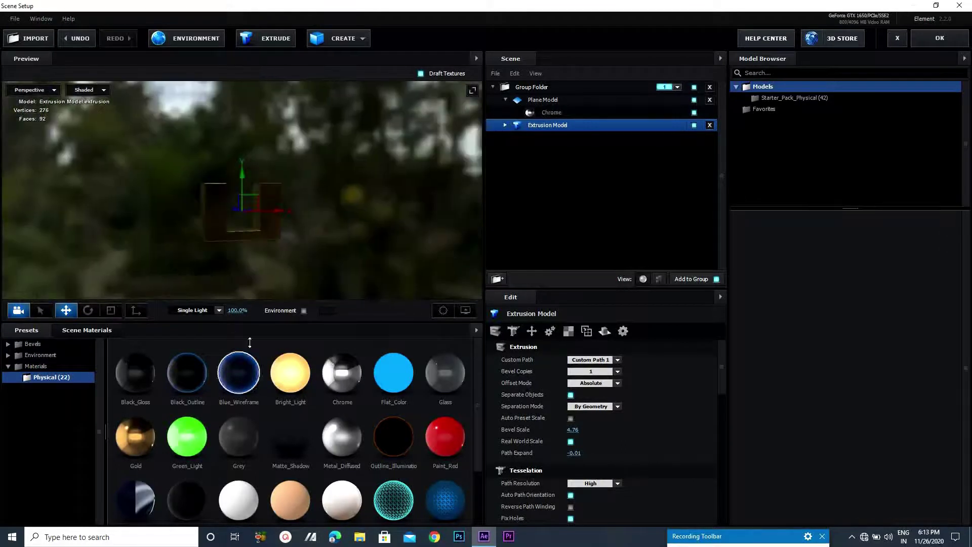
Try a black material on the U extrusion, then finish it with Chrome
mouse_move(342, 373)
left_mouse_down()
mouse_move(263, 237)
mouse_move(266, 215)
mouse_move(294, 203)
mouse_move(327, 221)
left_mouse_up()
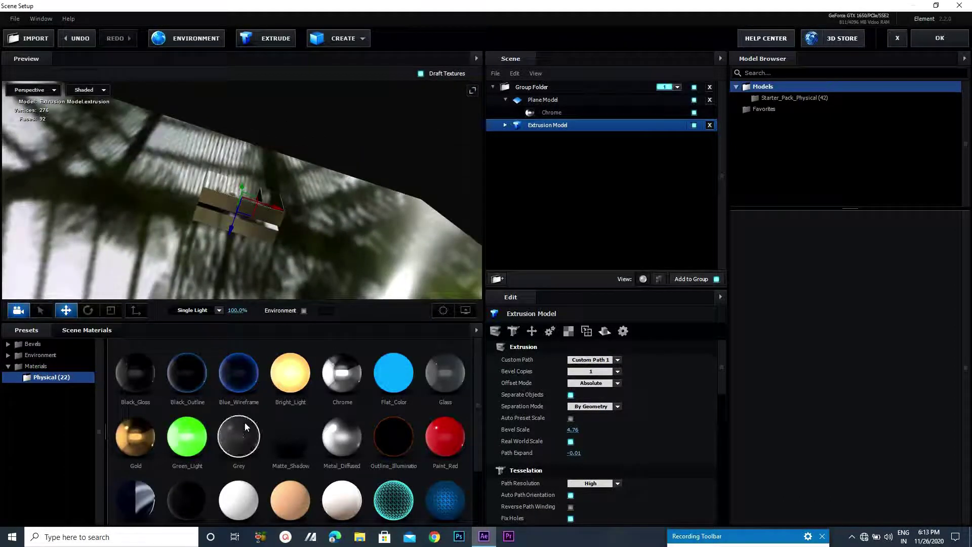
scroll(245, 427, "down", 1)
left_click_drag(186, 476, 211, 195)
left_click_drag(294, 199, 266, 246)
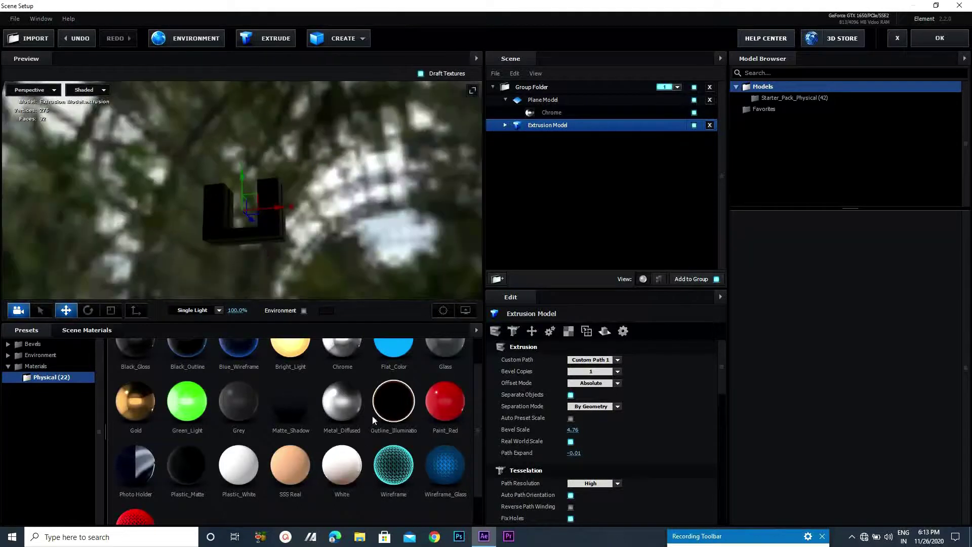
left_click_drag(320, 330, 276, 233)
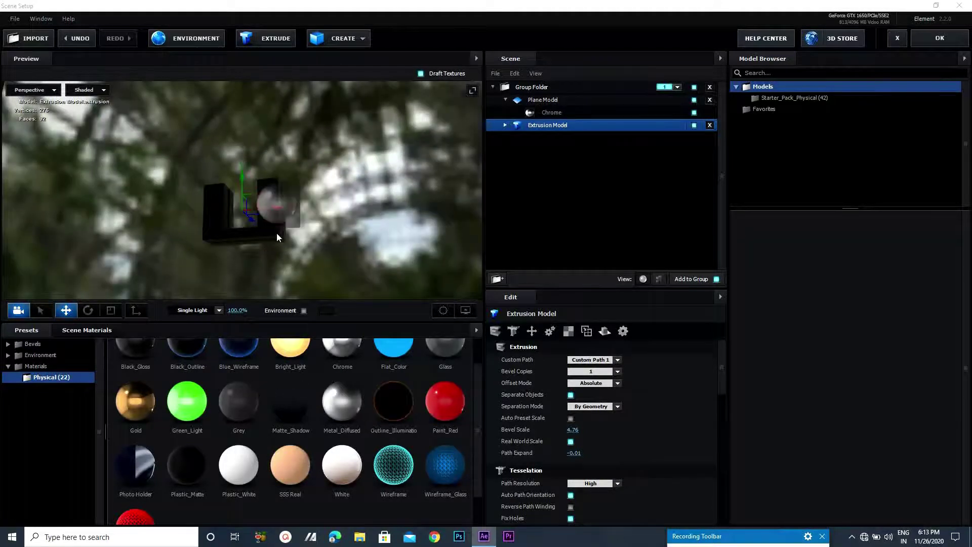
mouse_move(346, 241)
left_mouse_down()
mouse_move(346, 210)
mouse_move(372, 217)
mouse_move(374, 252)
left_mouse_up()
scroll(264, 427, "up", 1)
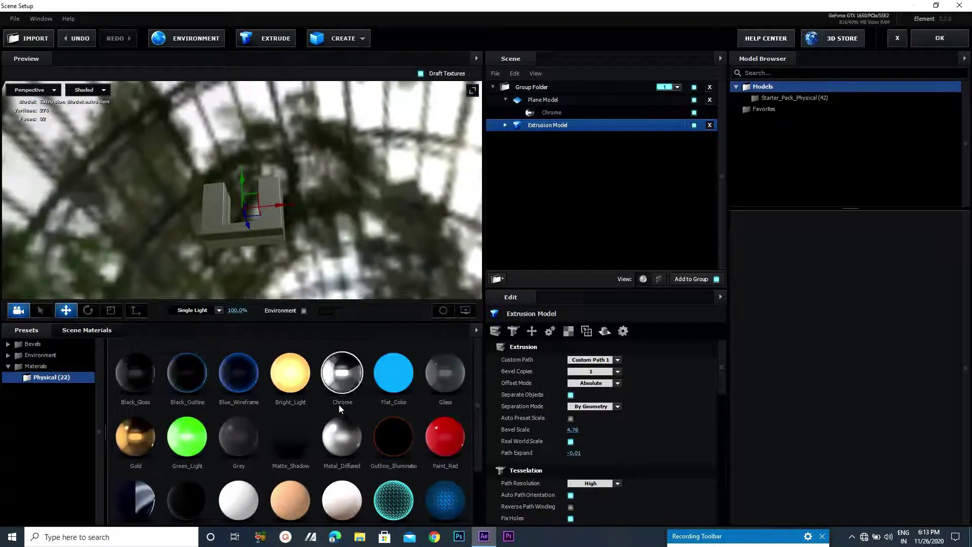
left_click(582, 100)
Replace the floor plane's Chrome material with Black_Gloss
left_click(573, 112)
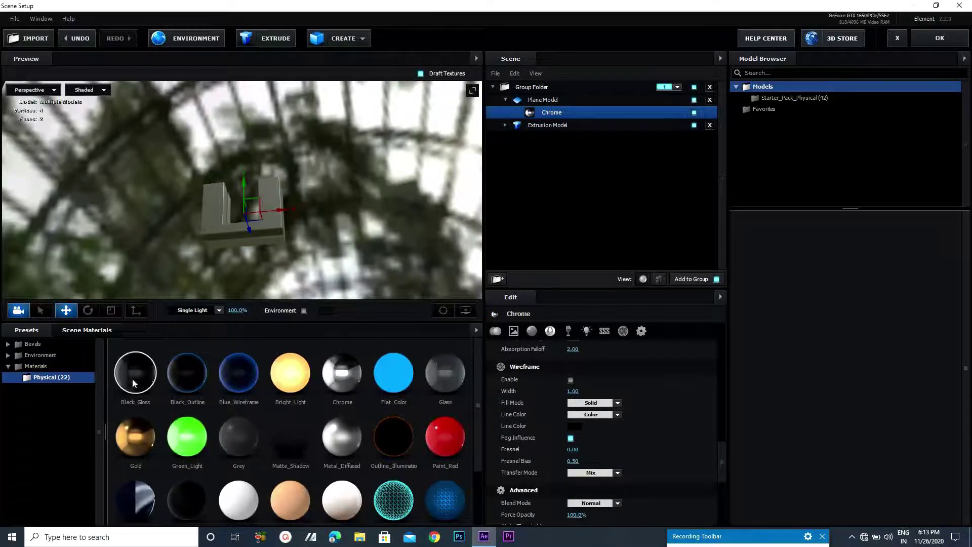
left_click_drag(134, 384, 552, 113)
mouse_move(286, 250)
left_mouse_down()
mouse_move(331, 209)
mouse_move(298, 223)
mouse_move(316, 253)
mouse_move(445, 208)
left_mouse_up()
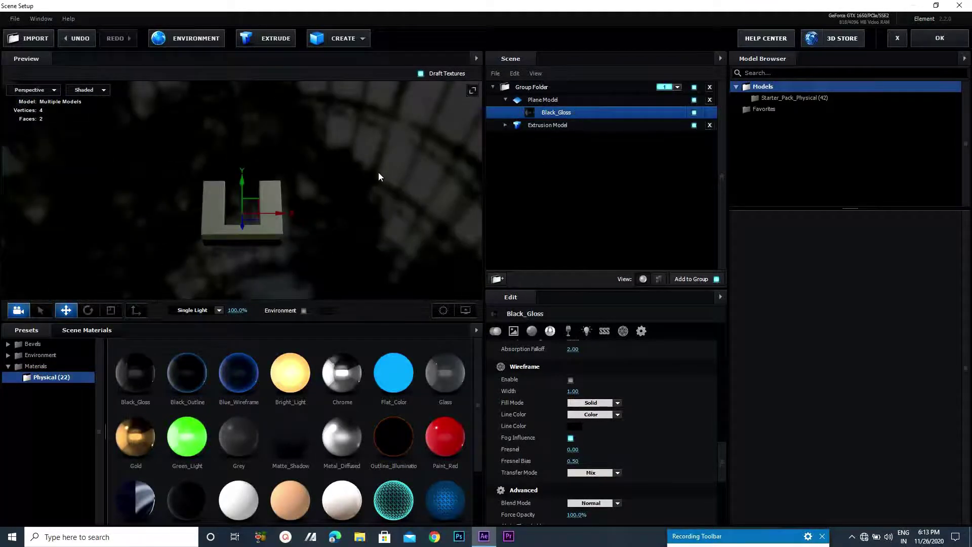
Tilt the floor plane beneath the U model with the Rotate tool
left_click_drag(378, 171, 342, 196)
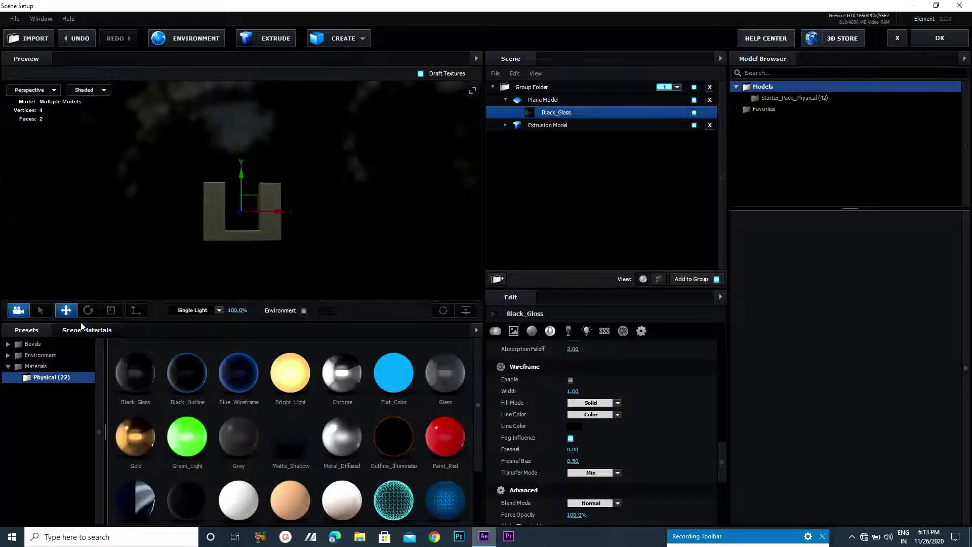
left_click(88, 310)
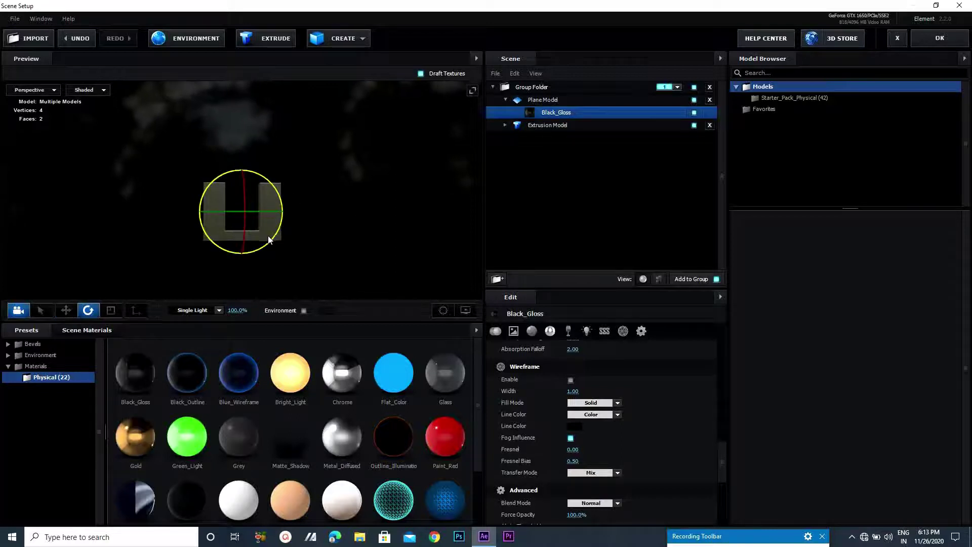
left_click_drag(379, 219, 326, 224)
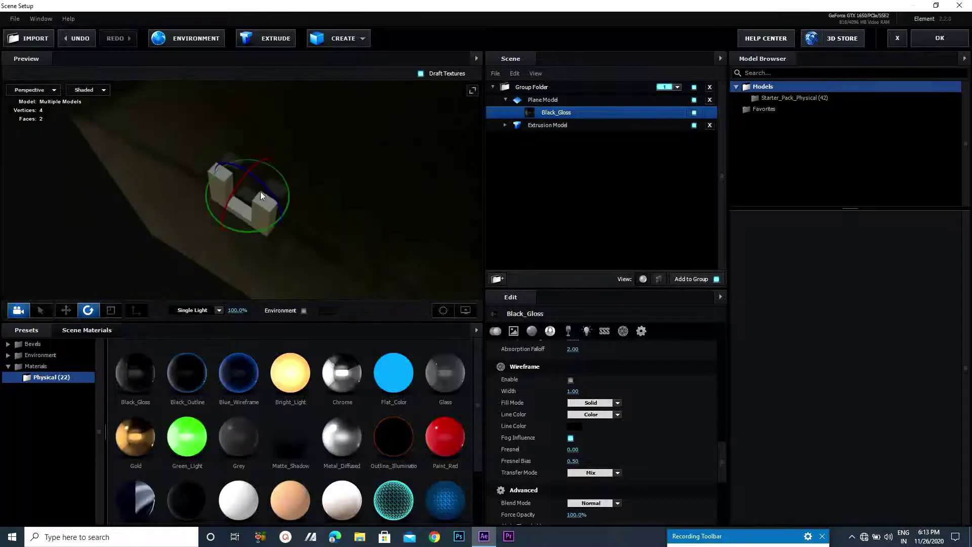
left_click_drag(265, 192, 271, 193)
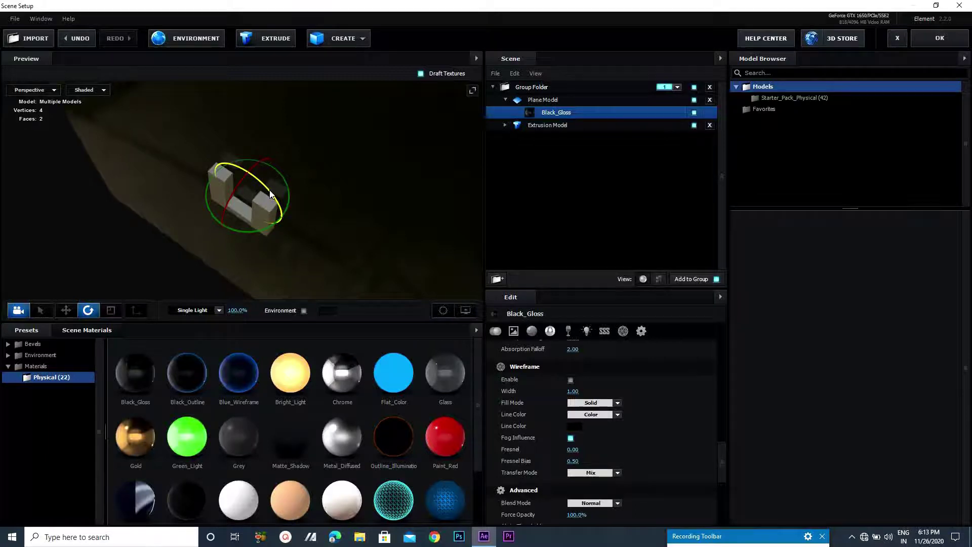
left_click_drag(366, 197, 393, 145)
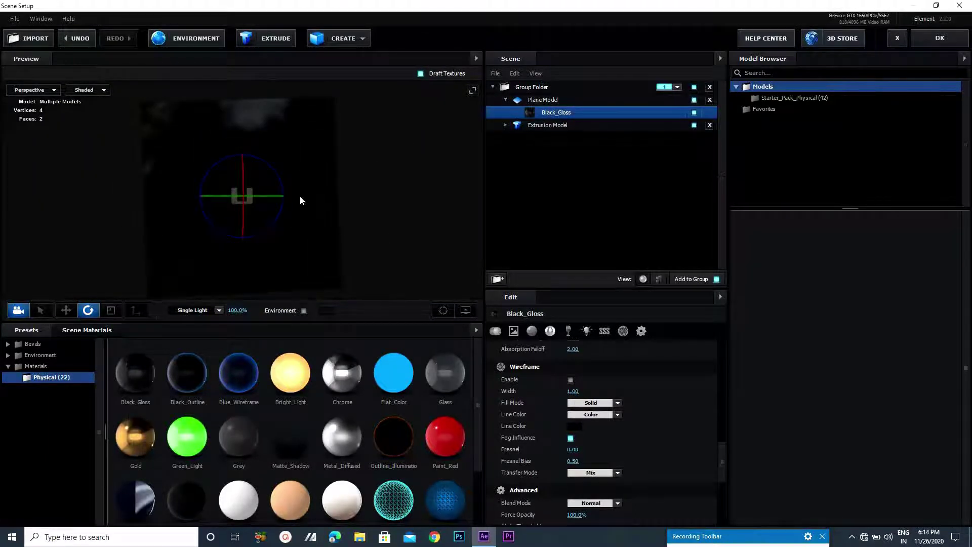
left_click_drag(284, 202, 277, 214)
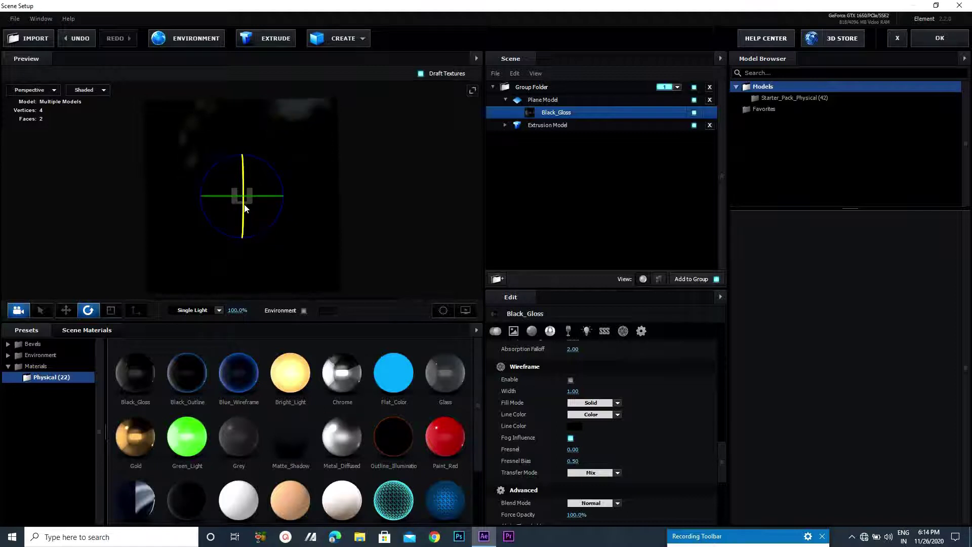
left_click_drag(245, 207, 280, 198)
left_click(577, 125)
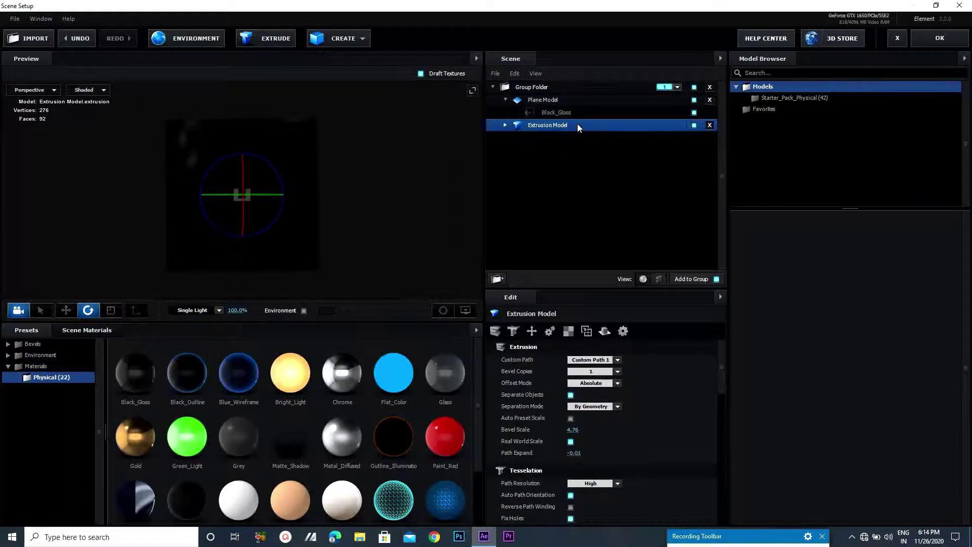
Duplicate the U extrusion, raise the copy above it, tilt it and slide it right
key("ctrl+d")
left_click(543, 138)
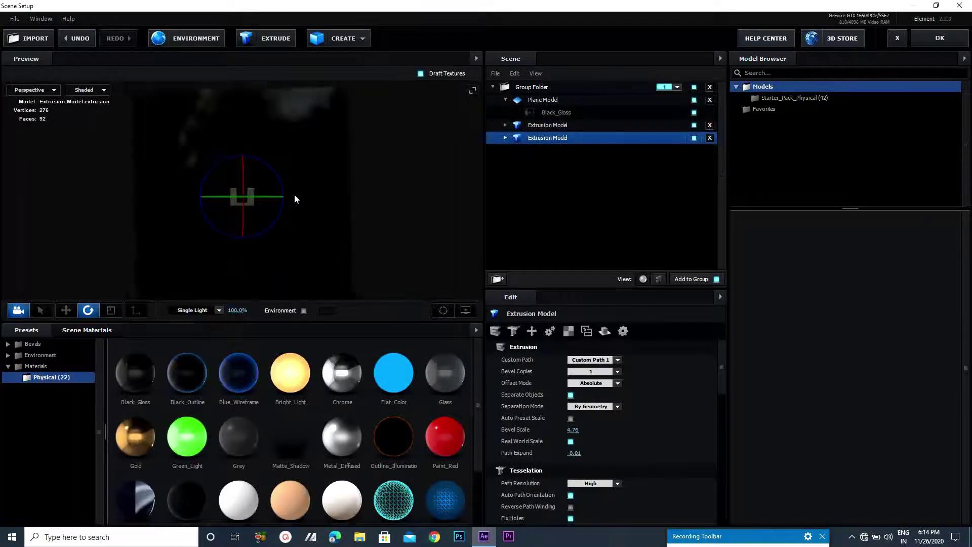
left_click(74, 312)
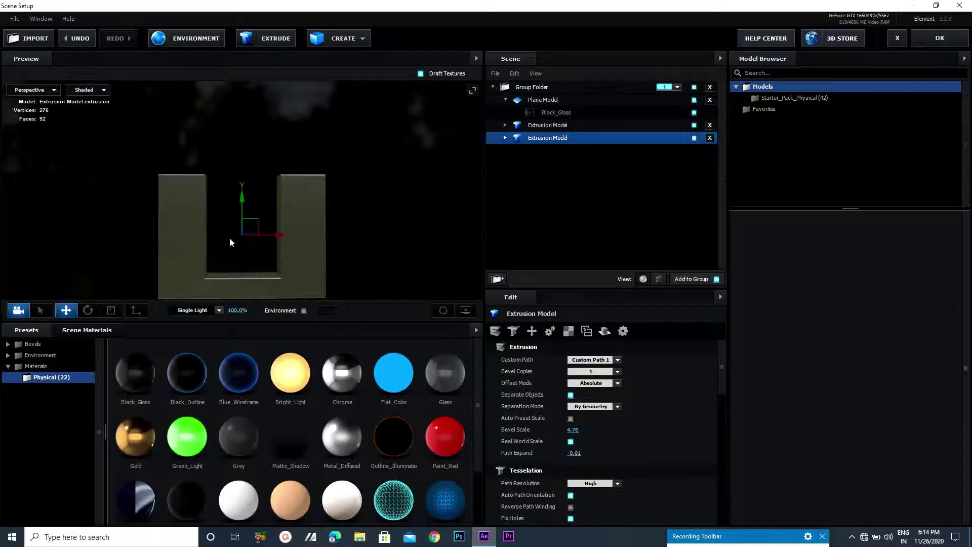
left_click_drag(245, 202, 238, 121)
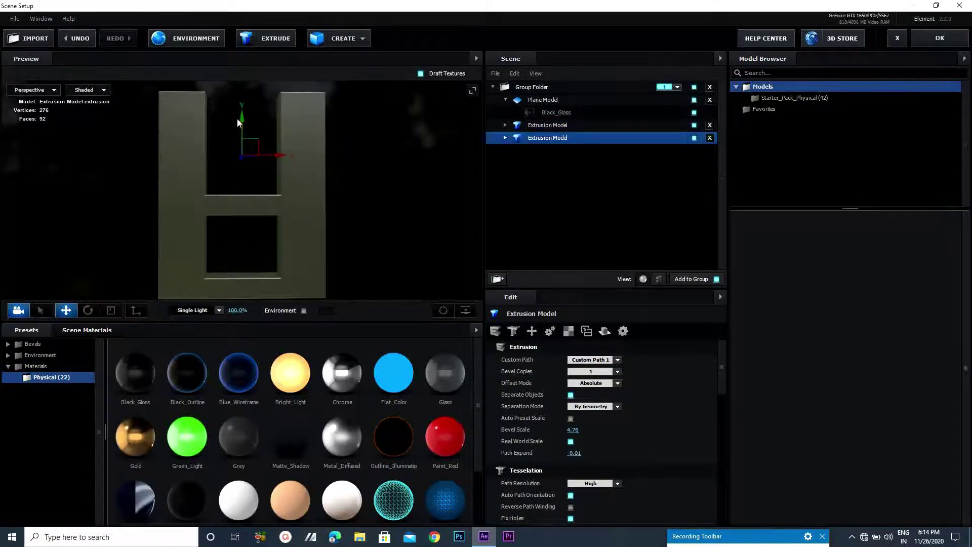
left_click(88, 310)
mouse_move(281, 167)
left_mouse_down()
mouse_move(317, 113)
mouse_move(272, 68)
mouse_move(232, 195)
mouse_move(282, 184)
mouse_move(220, 211)
left_mouse_up()
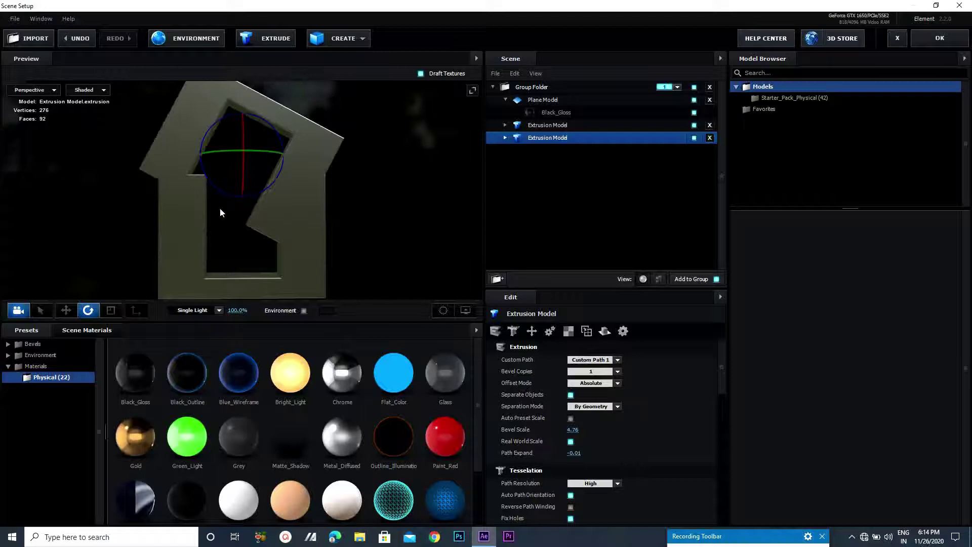
left_click(65, 311)
left_click_drag(279, 158, 347, 155)
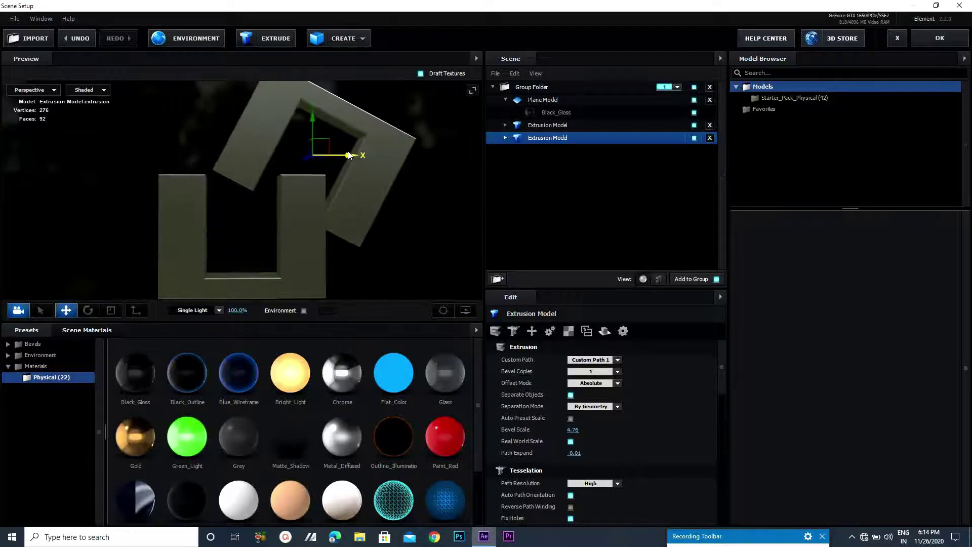
Rotate and shift the original U so it interlocks with the tilted copy
left_click(603, 125)
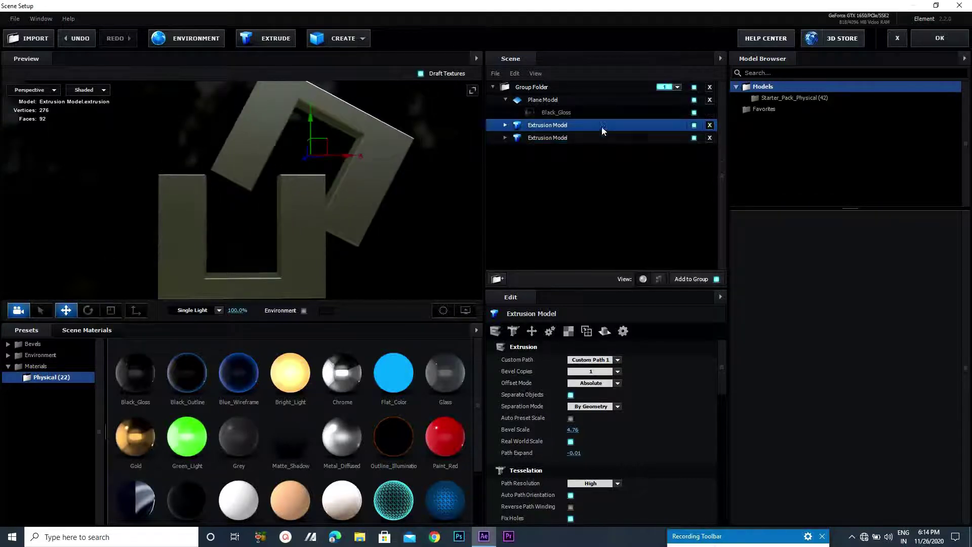
left_click(87, 310)
left_click_drag(278, 251, 261, 264)
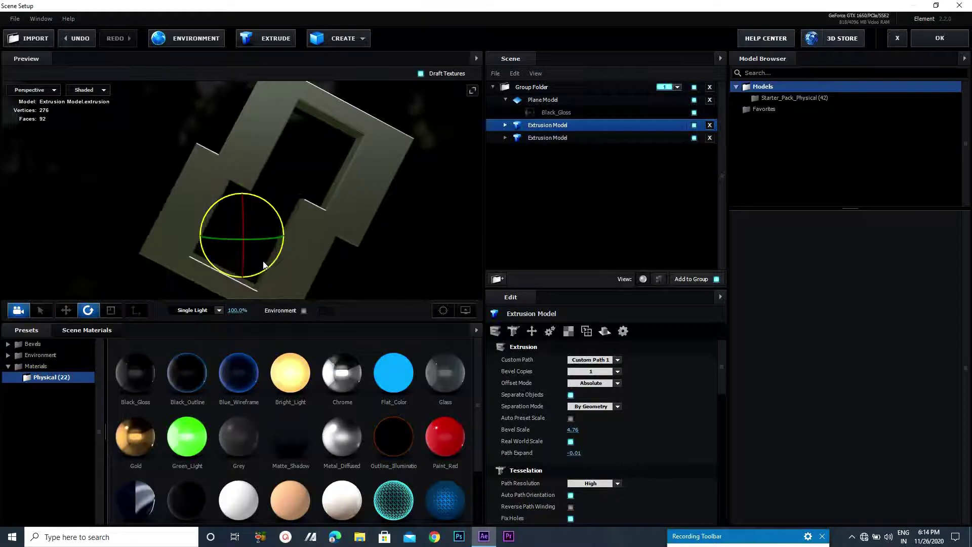
left_click(66, 311)
mouse_move(279, 236)
left_mouse_down()
mouse_move(262, 139)
mouse_move(282, 184)
left_mouse_up()
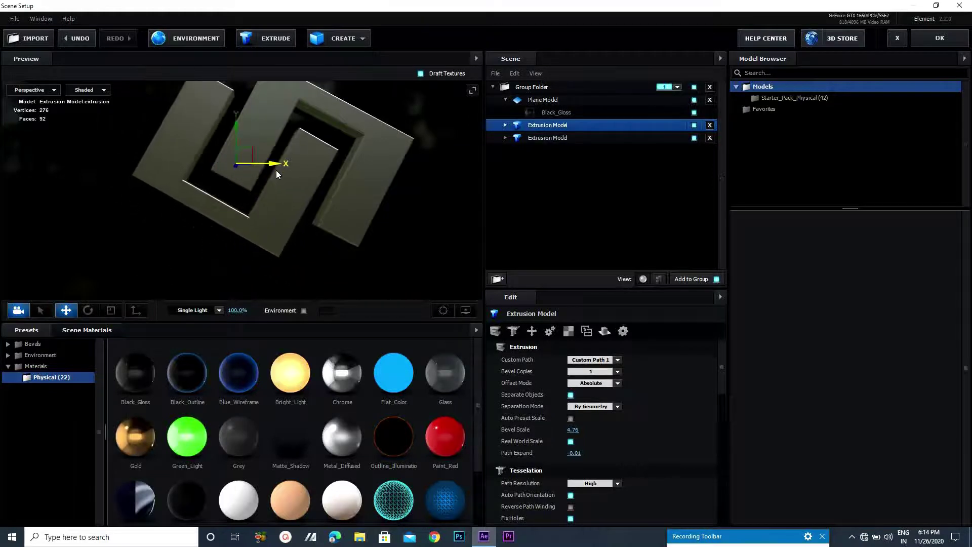
Apply the Gold material to both U models and set Bevel Copies to 2
left_click_drag(139, 436, 295, 217)
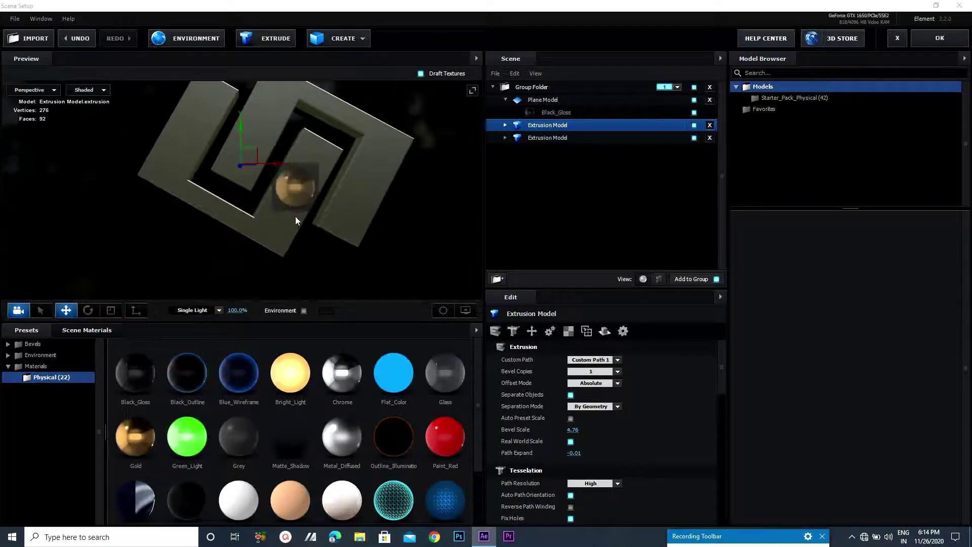
left_click(587, 138)
left_click_drag(136, 436, 386, 145)
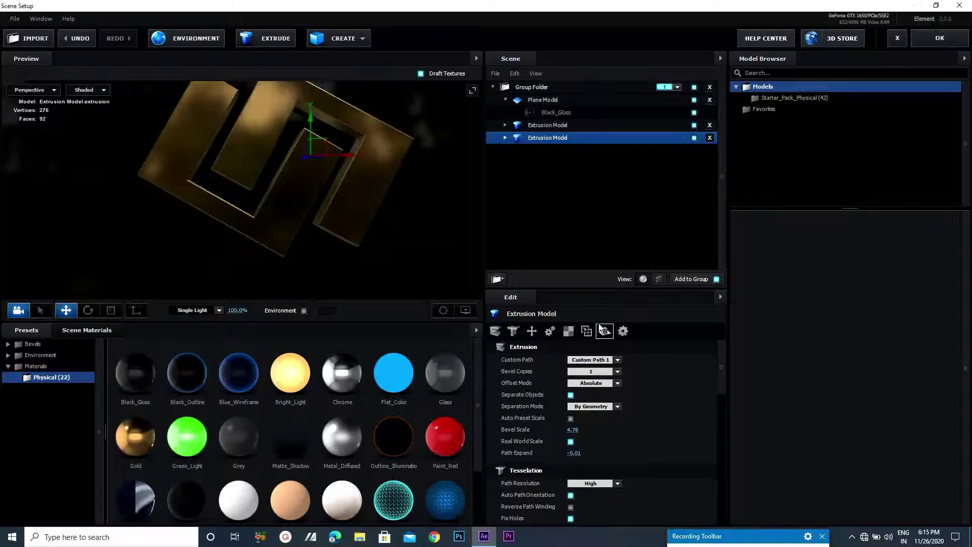
left_click(591, 371)
left_click(588, 387)
left_click(583, 127)
Return to After Effects and add a new Camera 1 layer with default settings
left_click(953, 39)
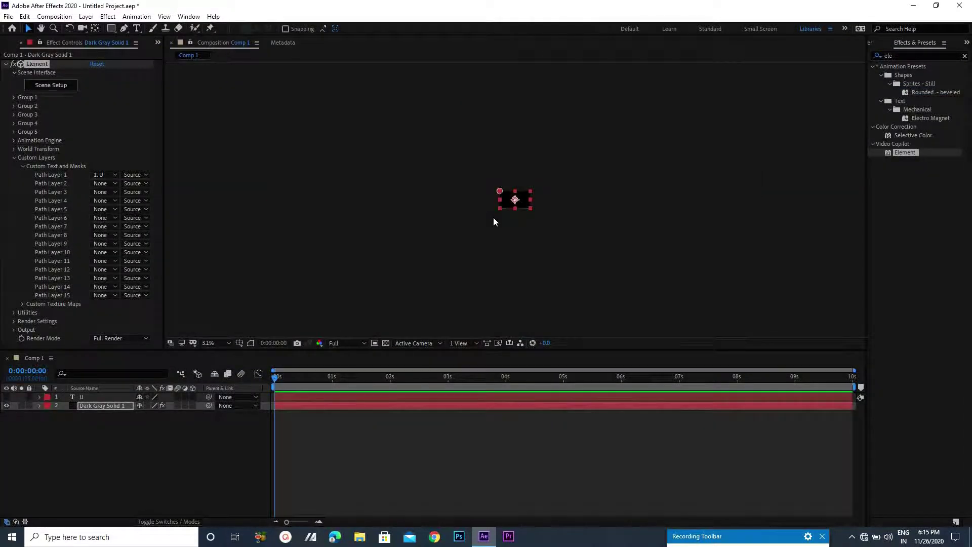
left_click(113, 18)
mouse_move(152, 29)
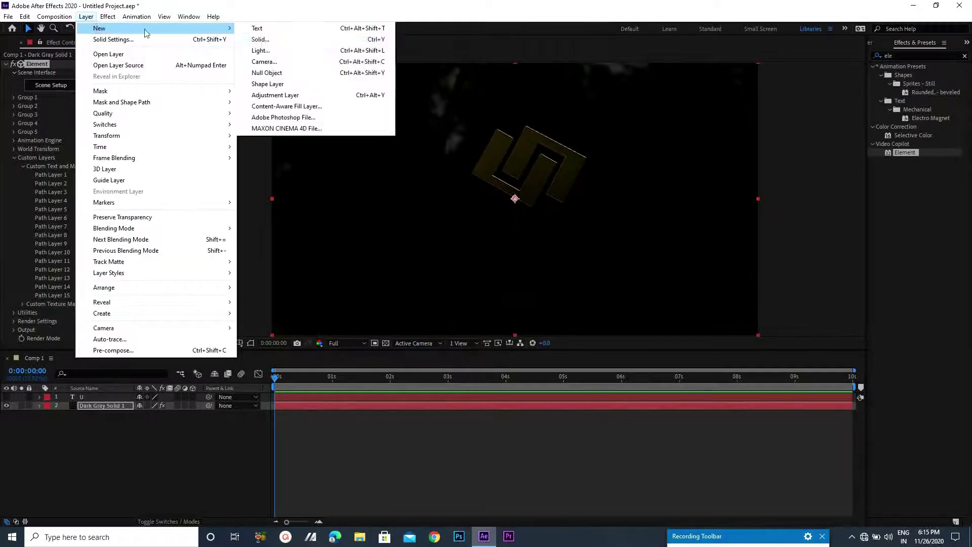
left_click(277, 63)
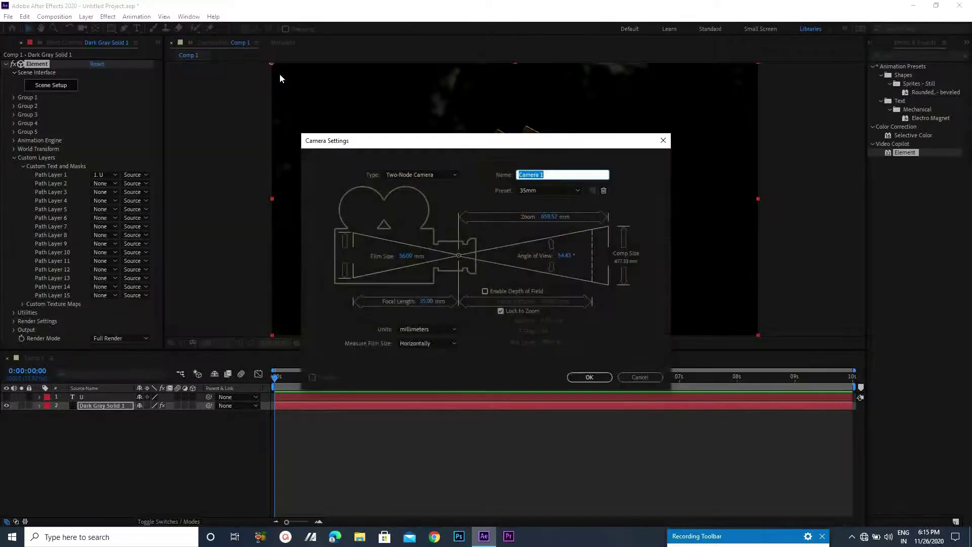
left_click(588, 378)
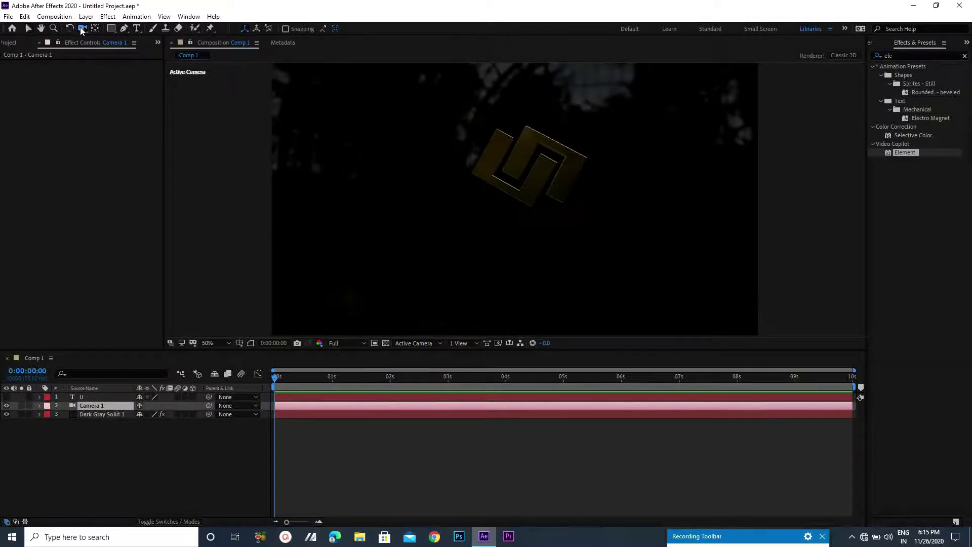
Orbit and dolly Camera 1 in to frame the gold logo up close at a tilt
left_click_drag(82, 31, 107, 41)
mouse_move(481, 133)
left_mouse_down()
mouse_move(510, 150)
mouse_move(489, 171)
mouse_move(466, 89)
left_mouse_up()
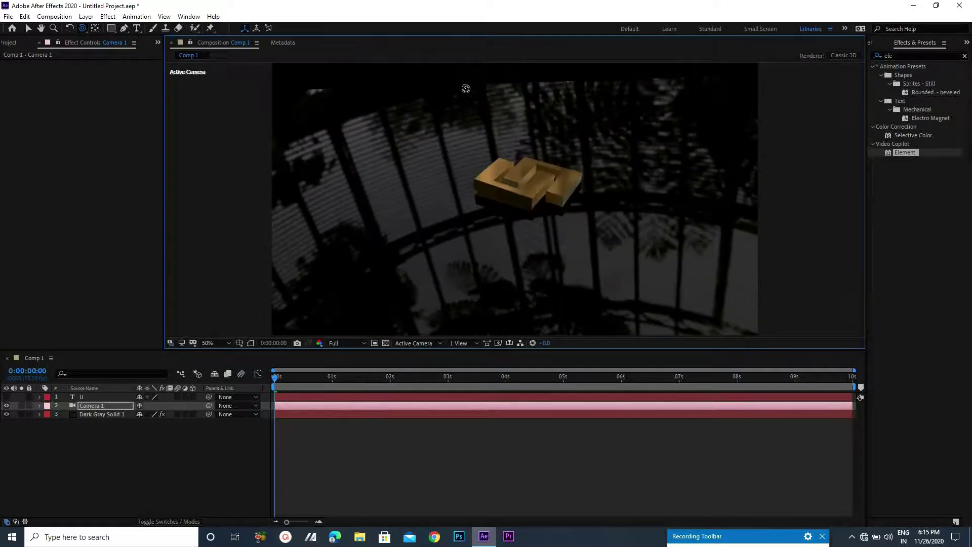
left_click_drag(82, 28, 115, 61)
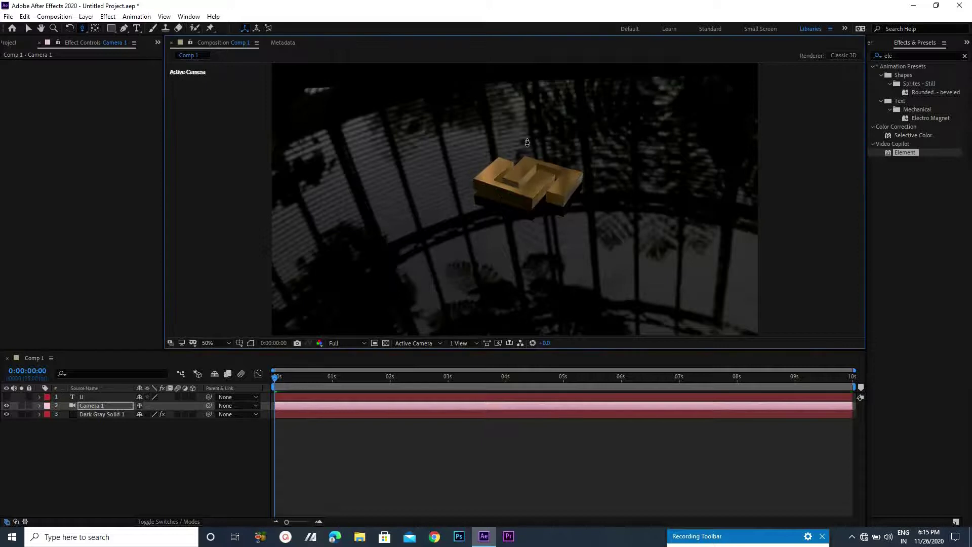
left_click_drag(546, 167, 565, 94)
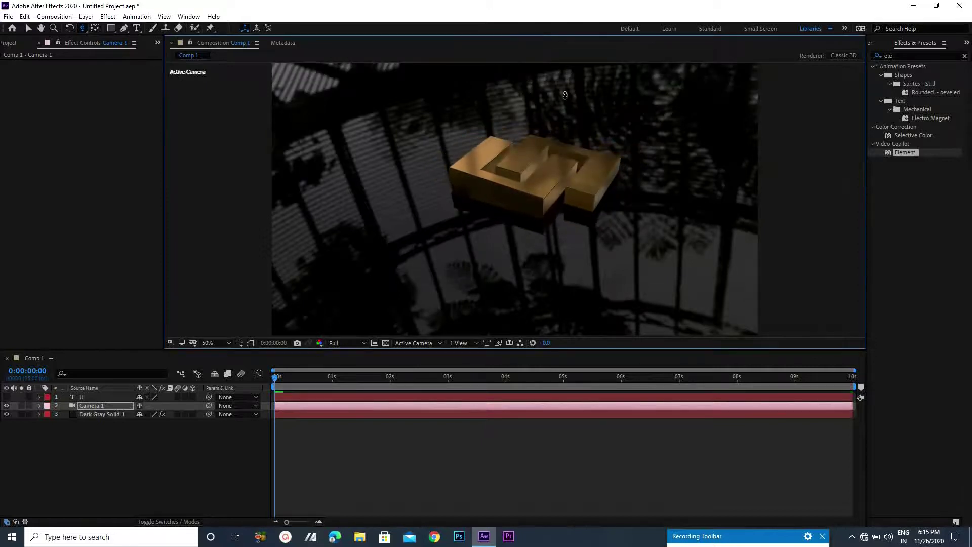
left_click_drag(85, 29, 124, 52)
left_click_drag(563, 134, 572, 130)
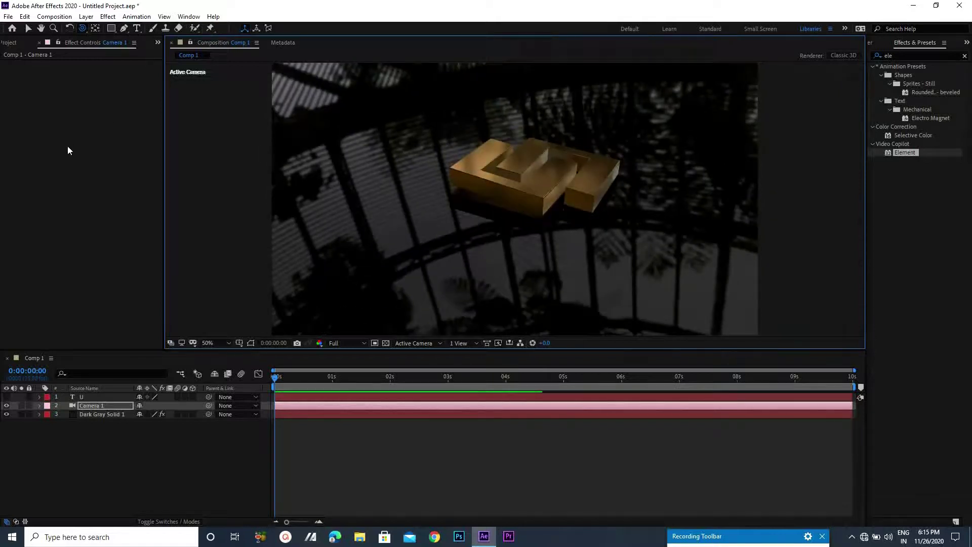
Reopen Element 3D Scene Setup and set the floor plane's Size XY to 20, 20
left_click(105, 414)
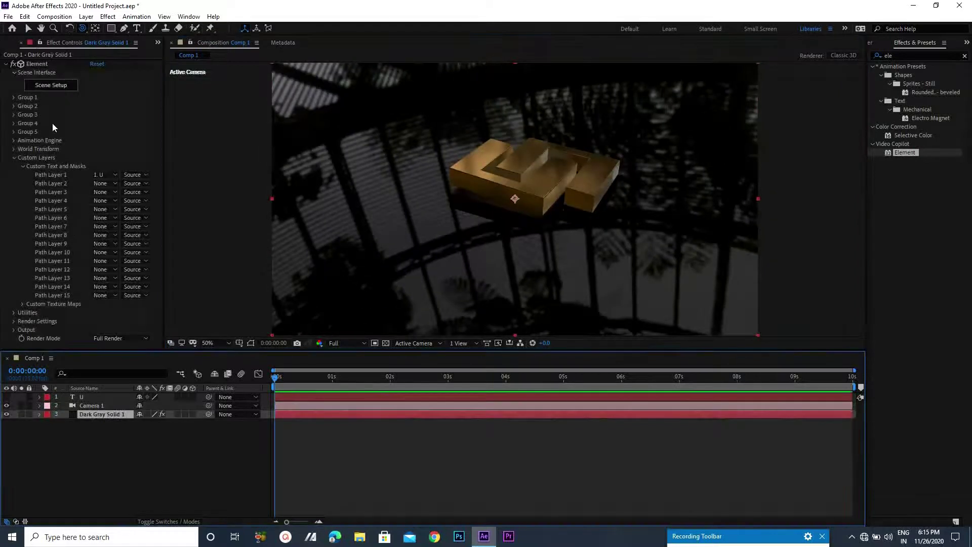
left_click(51, 85)
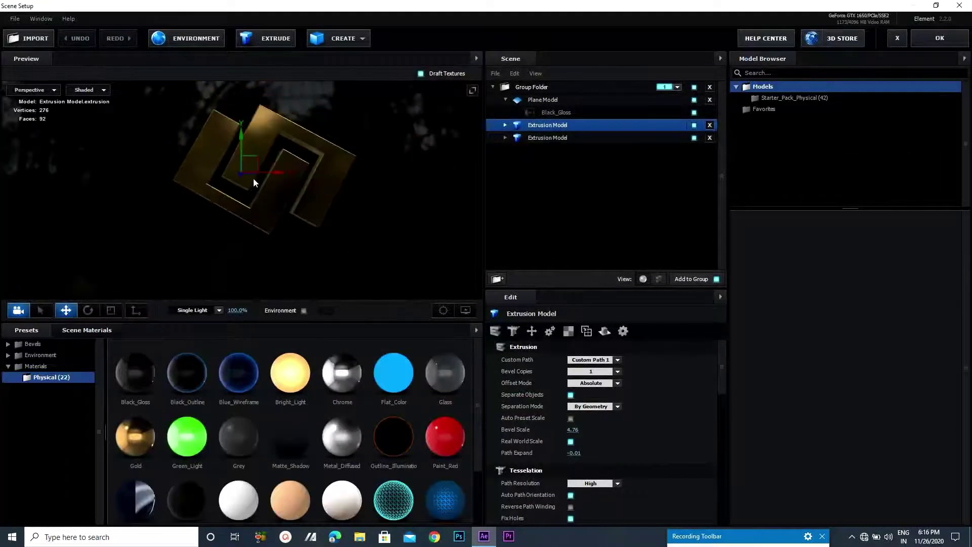
left_click(589, 139)
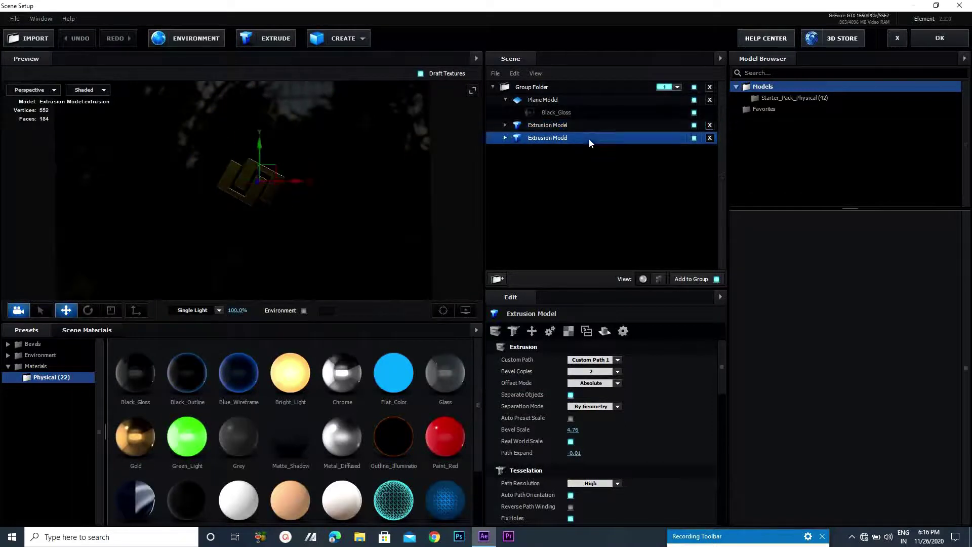
scroll(281, 171, "down", 3)
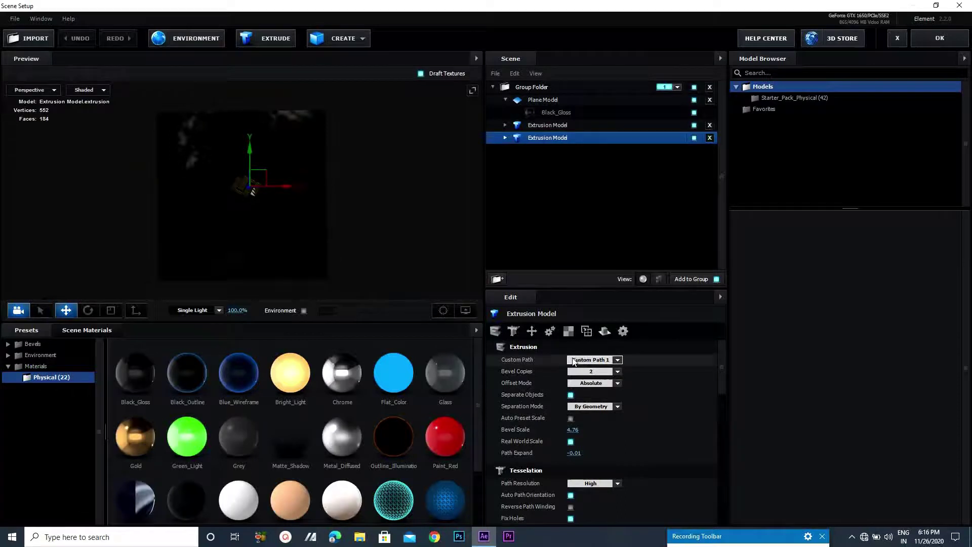
left_click(582, 100)
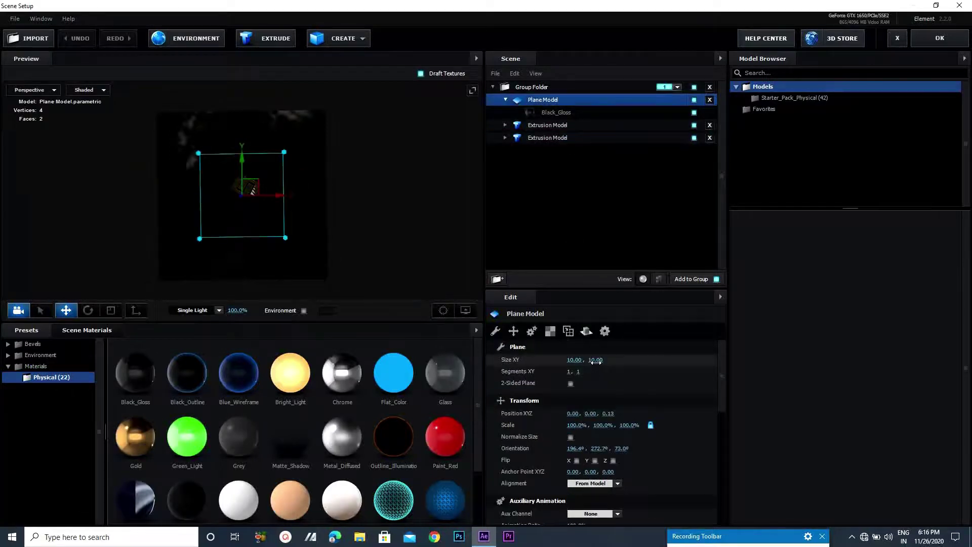
left_click_drag(626, 362, 608, 365)
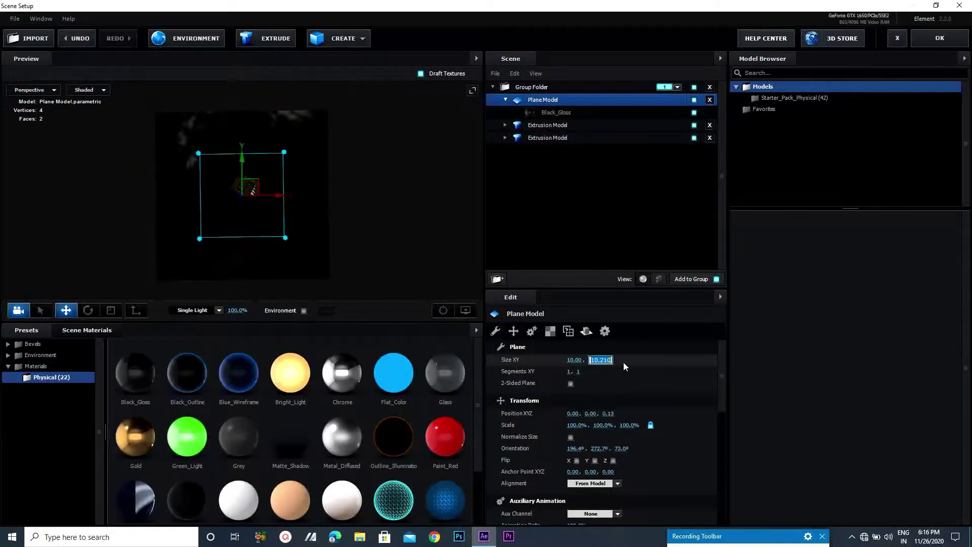
type("20")
key("Tab")
type("20")
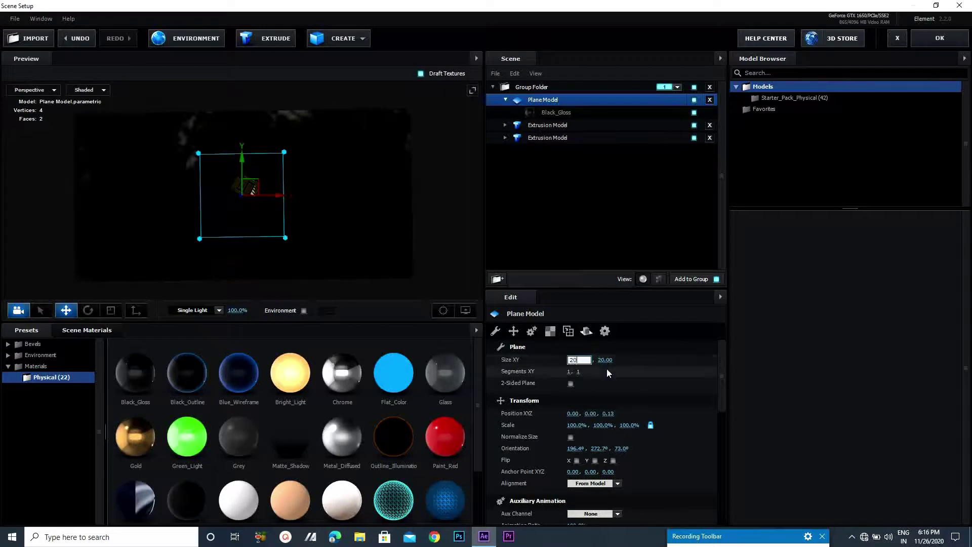
key("Return")
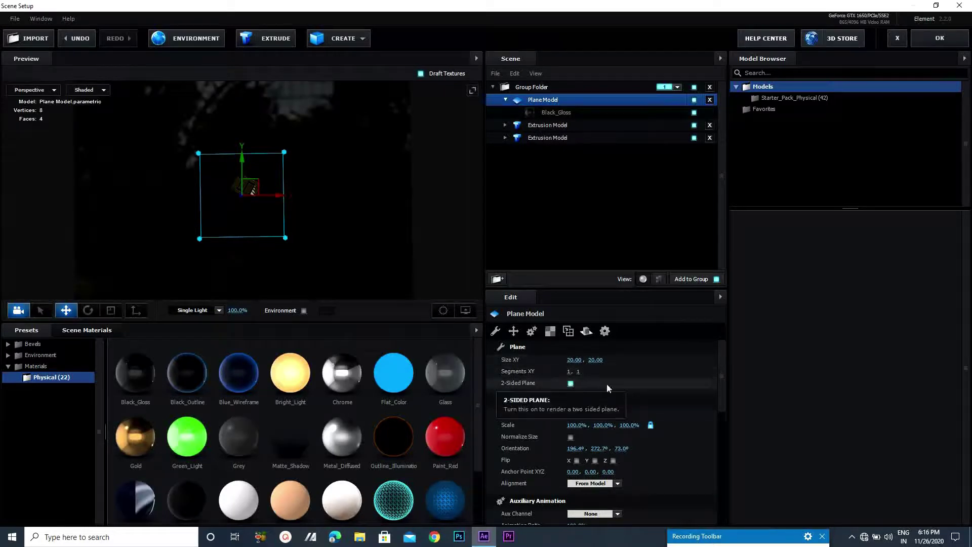
Rotate the floor plane to a new orientation of 292.0, 270.8, 337.4
mouse_move(306, 223)
left_mouse_down()
mouse_move(311, 166)
mouse_move(349, 236)
mouse_move(232, 240)
left_mouse_up()
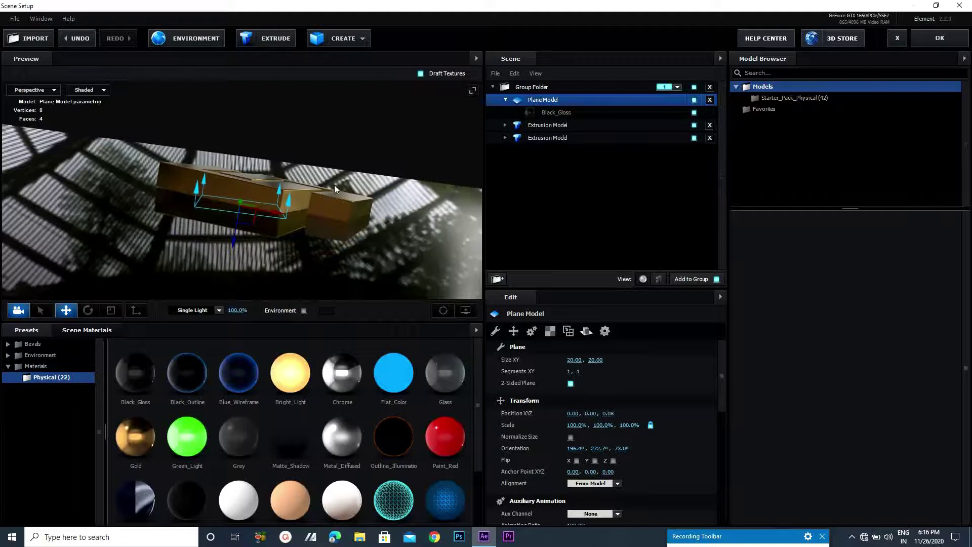
left_click_drag(334, 189, 322, 168)
key("e")
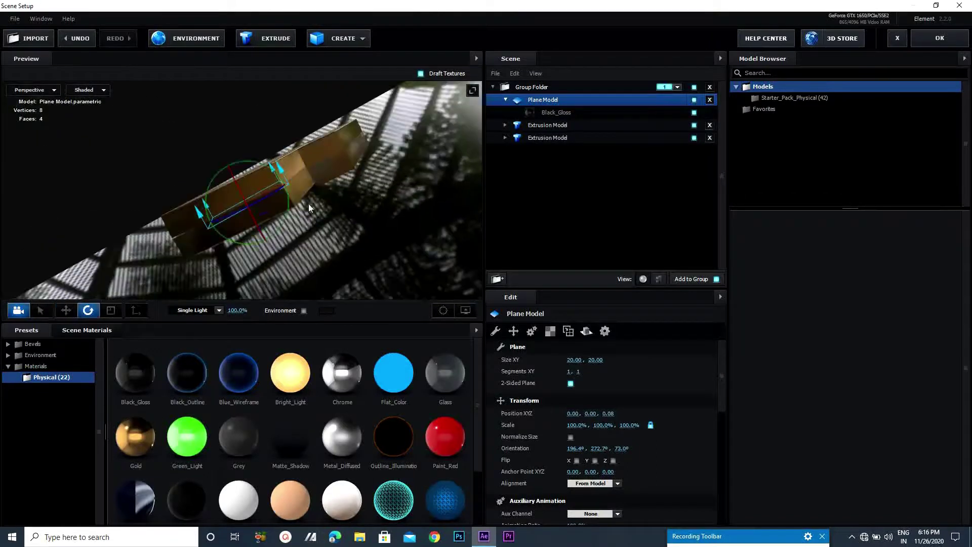
mouse_move(290, 207)
left_mouse_down()
mouse_move(355, 223)
mouse_move(367, 238)
left_mouse_up()
Reframe Camera 1 with orbit, track and zoom moves for a low, close view of the U
left_click(932, 39)
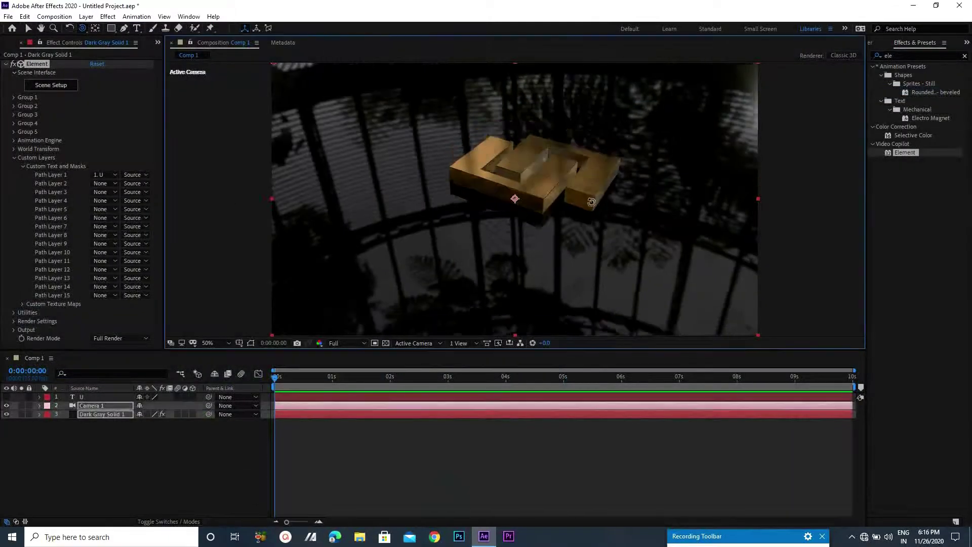
left_click_drag(591, 190, 591, 183)
left_click_drag(82, 28, 117, 46)
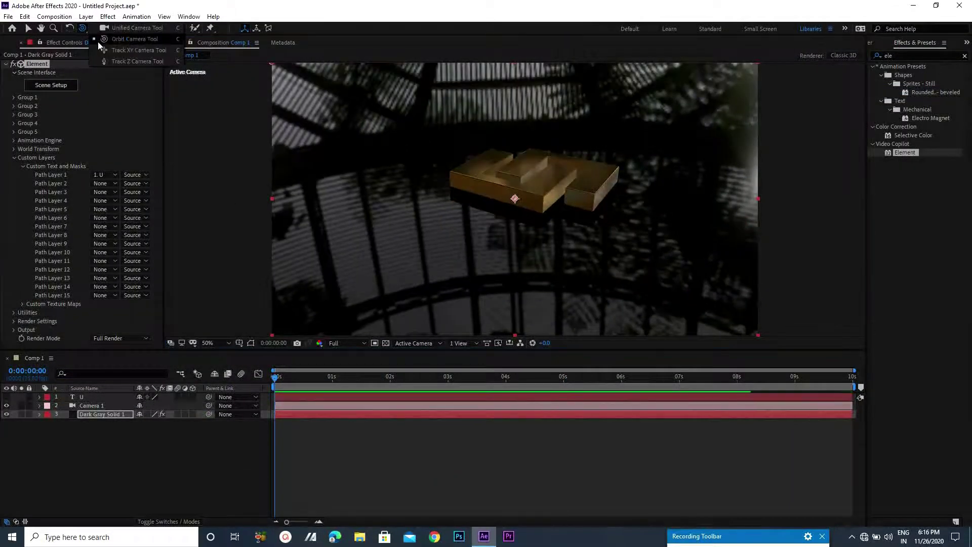
left_click_drag(539, 184, 224, 59)
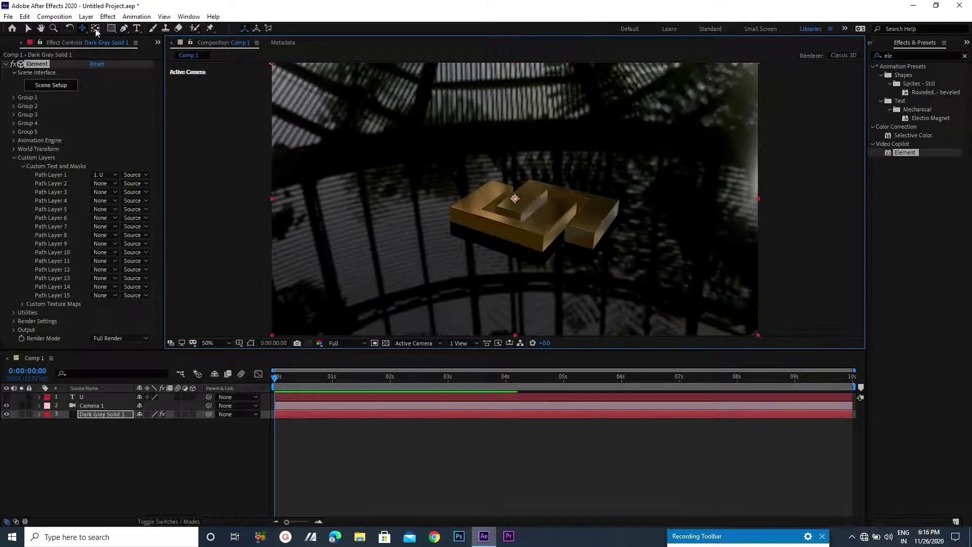
left_click_drag(83, 28, 109, 63)
mouse_move(581, 210)
left_mouse_down()
mouse_move(586, 168)
mouse_move(431, 177)
left_mouse_up()
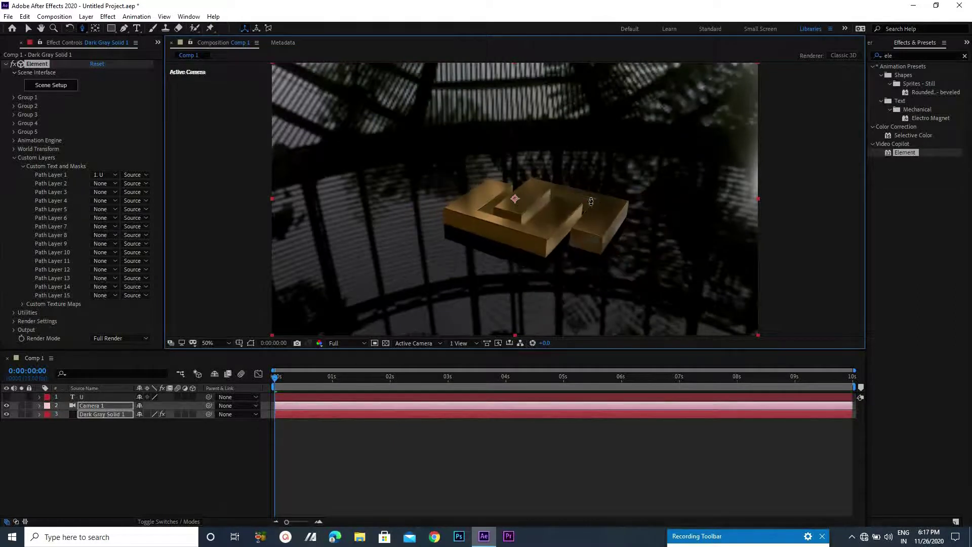
left_click(81, 28)
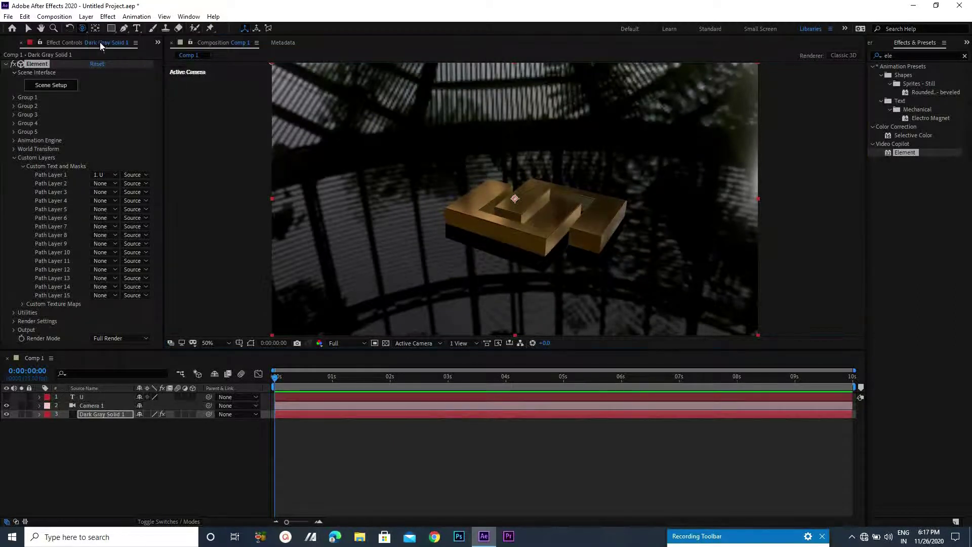
left_click_drag(492, 251, 494, 269)
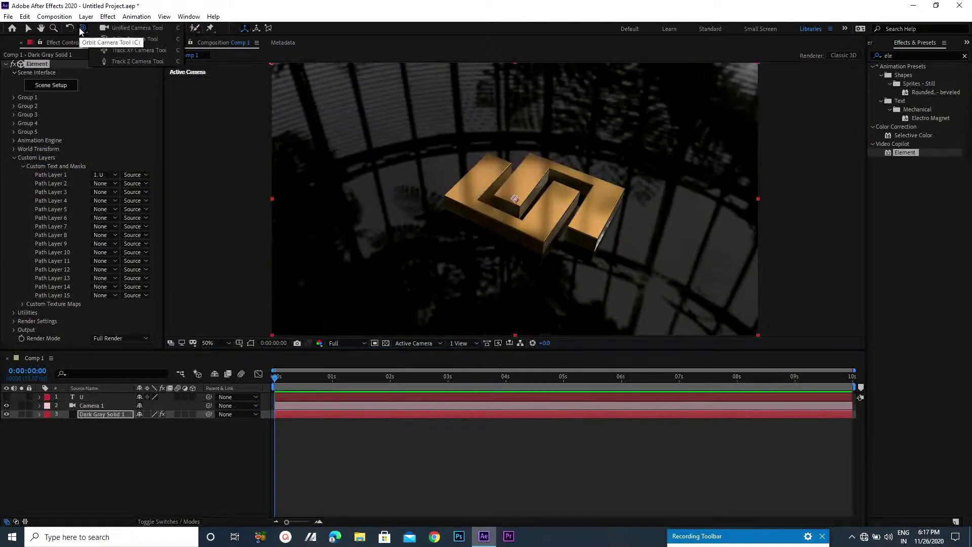
left_click_drag(468, 171, 449, 125)
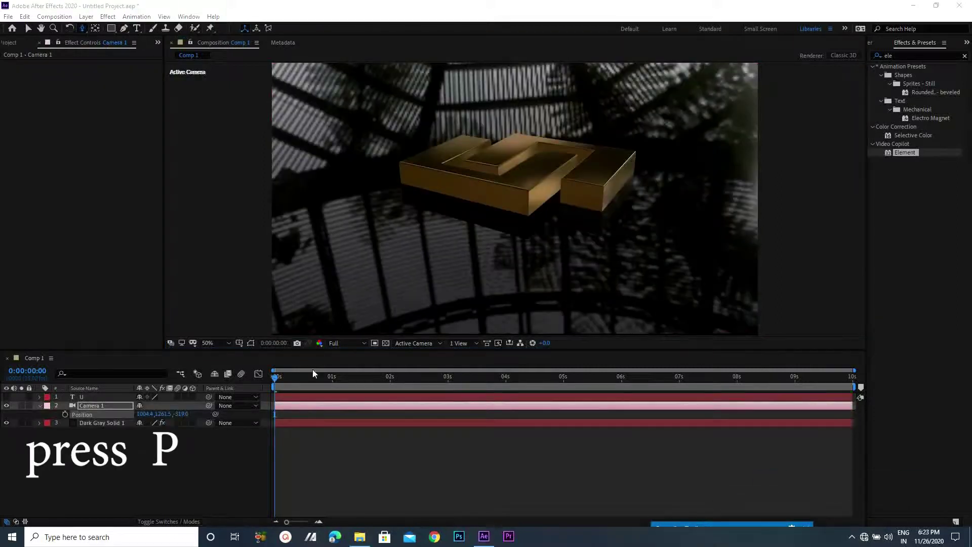
Show Camera 1's Position property and move the time indicator to about 4 seconds
left_click(40, 405)
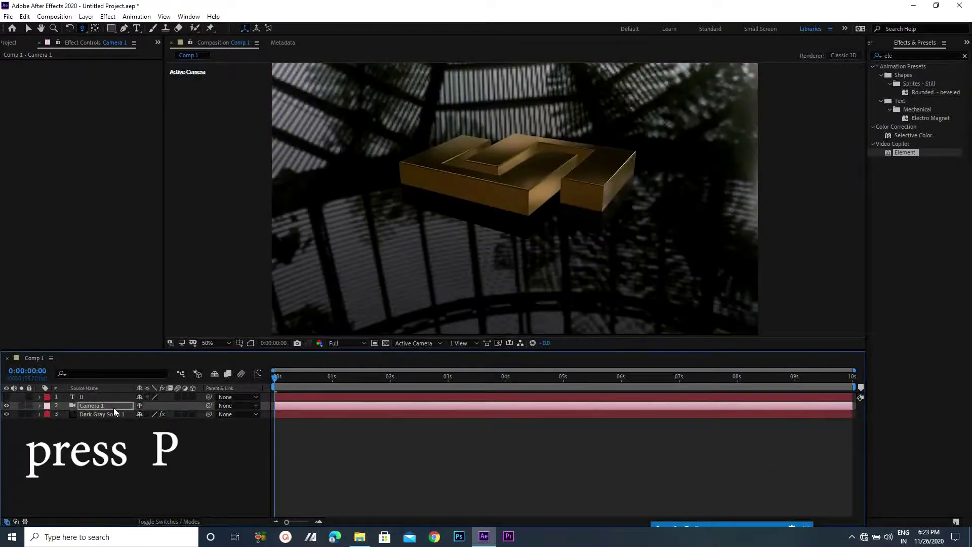
key("p")
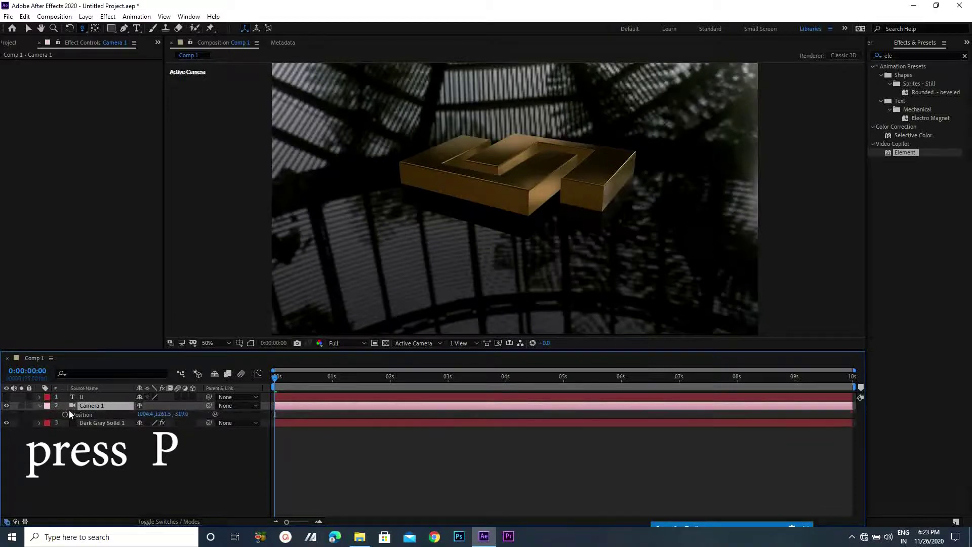
left_click_drag(279, 376, 508, 382)
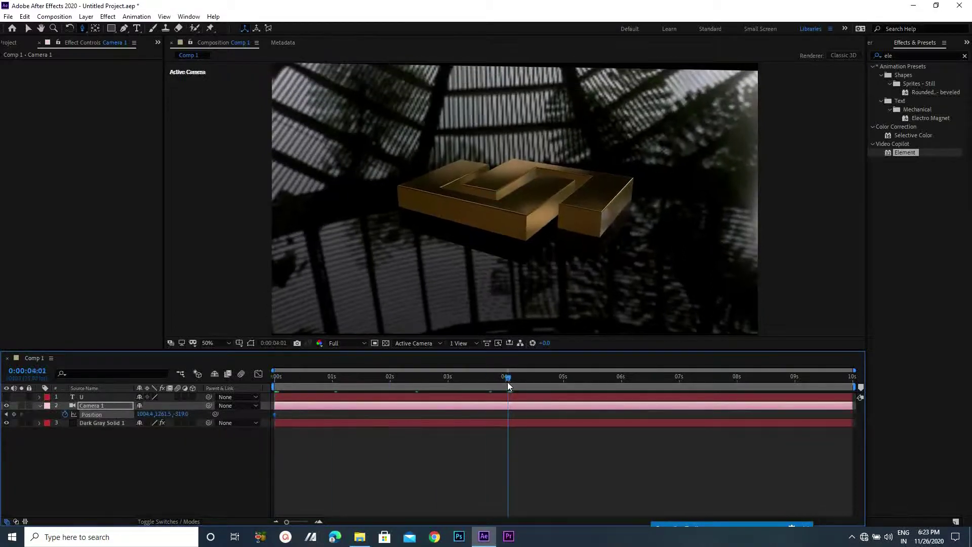
Orbit and pull Camera 1 back to a distant overhead view, then return to frame 0
left_click(82, 28)
mouse_move(469, 162)
left_mouse_down()
mouse_move(537, 174)
mouse_move(525, 195)
mouse_move(535, 224)
left_mouse_up()
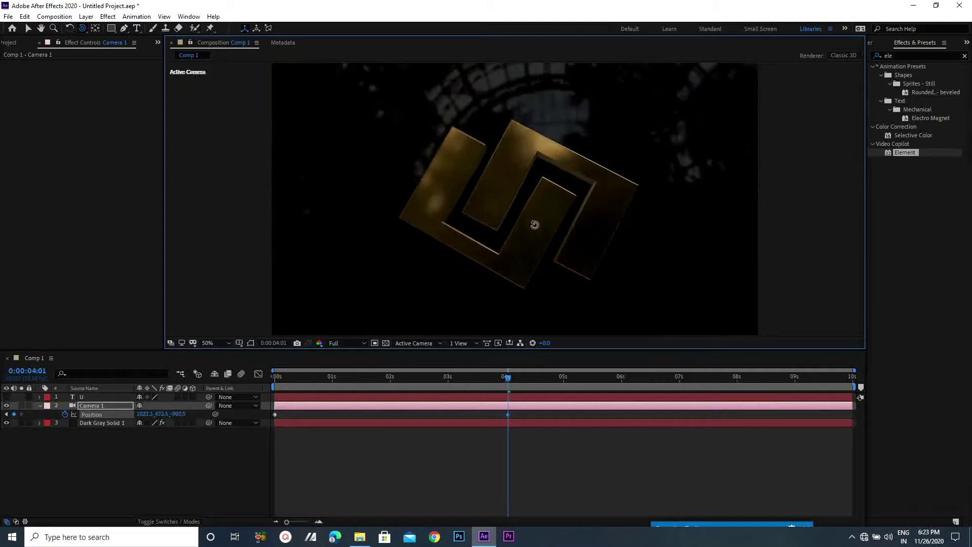
left_click_drag(83, 28, 116, 46)
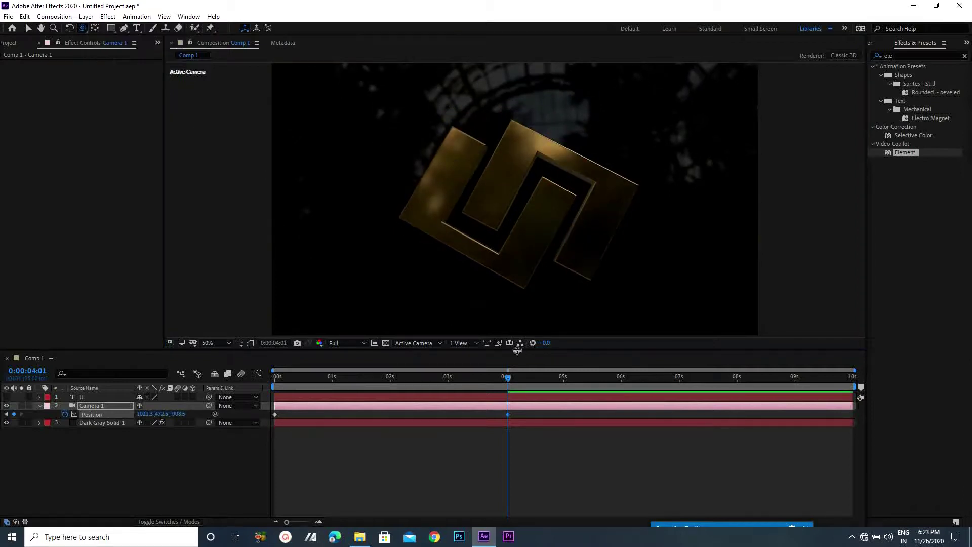
left_click(510, 381)
left_click_drag(502, 220, 506, 482)
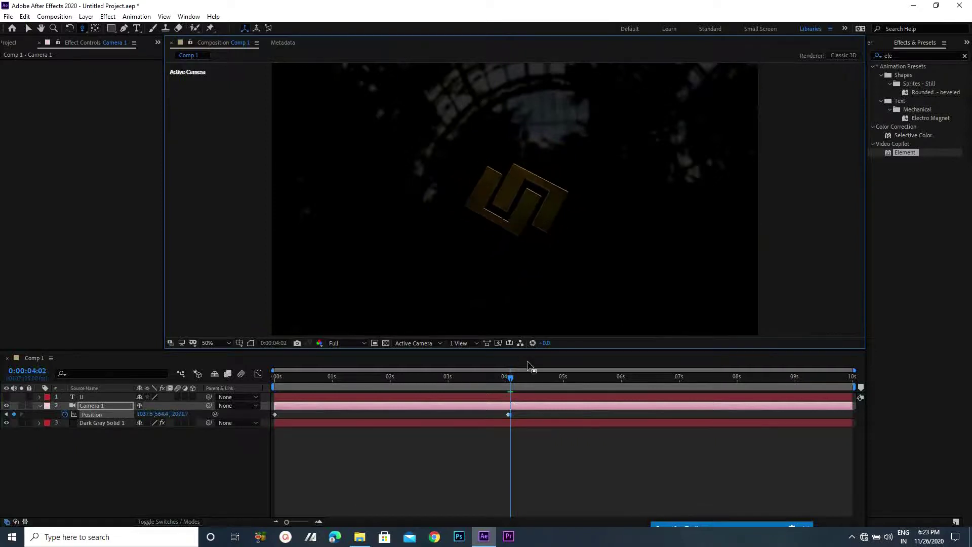
left_click_drag(510, 380, 111, 371)
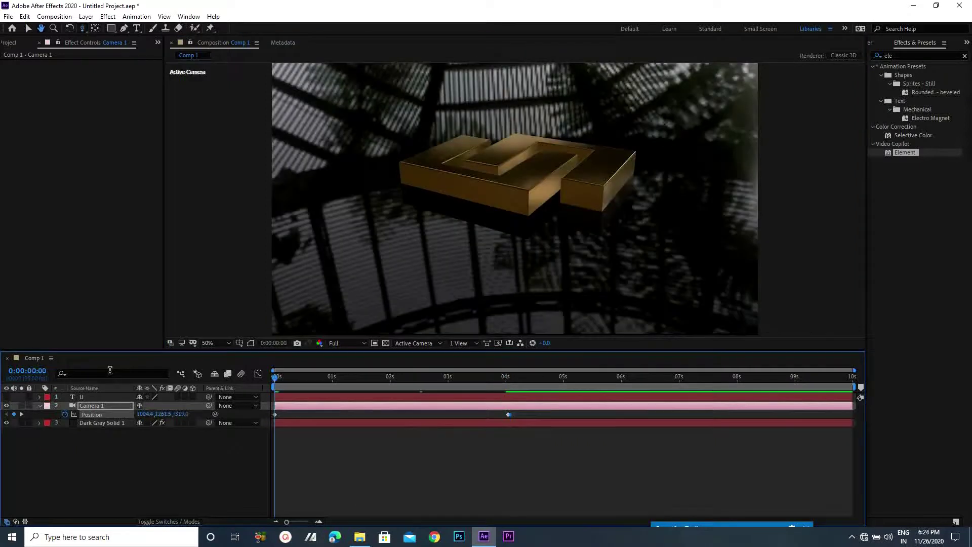
Preview the camera move and retime the later Position keyframe to about 2s20f
key("space")
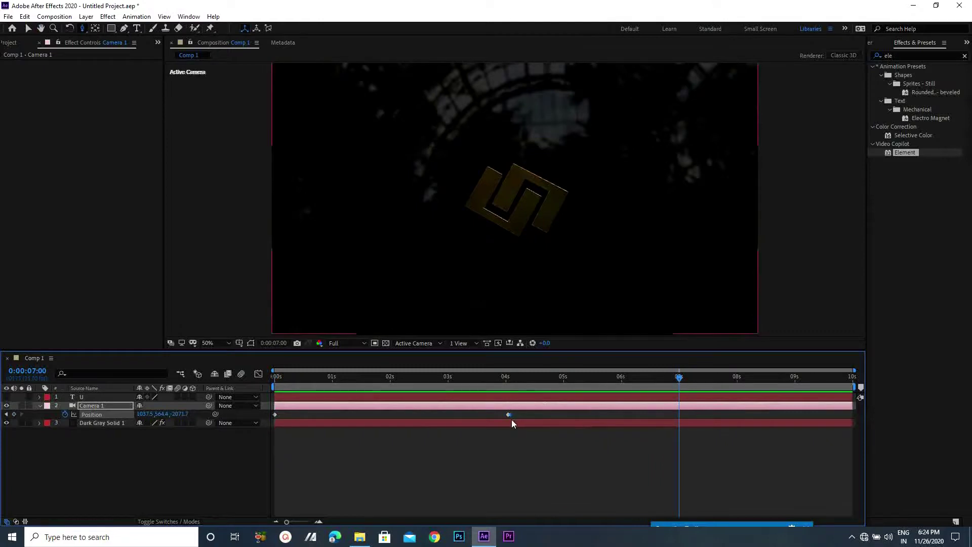
left_click_drag(509, 415, 598, 414)
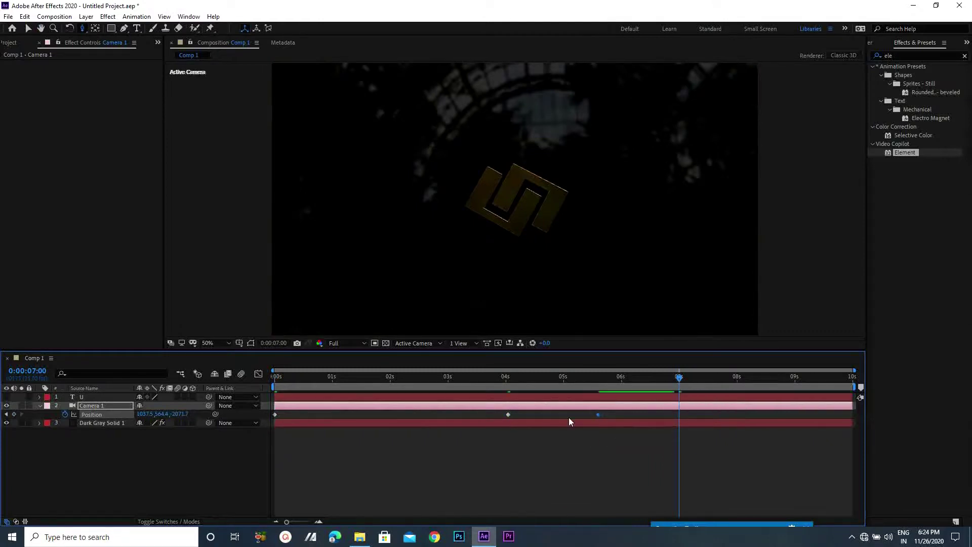
left_click(599, 414)
double_click(599, 415)
left_click(530, 303)
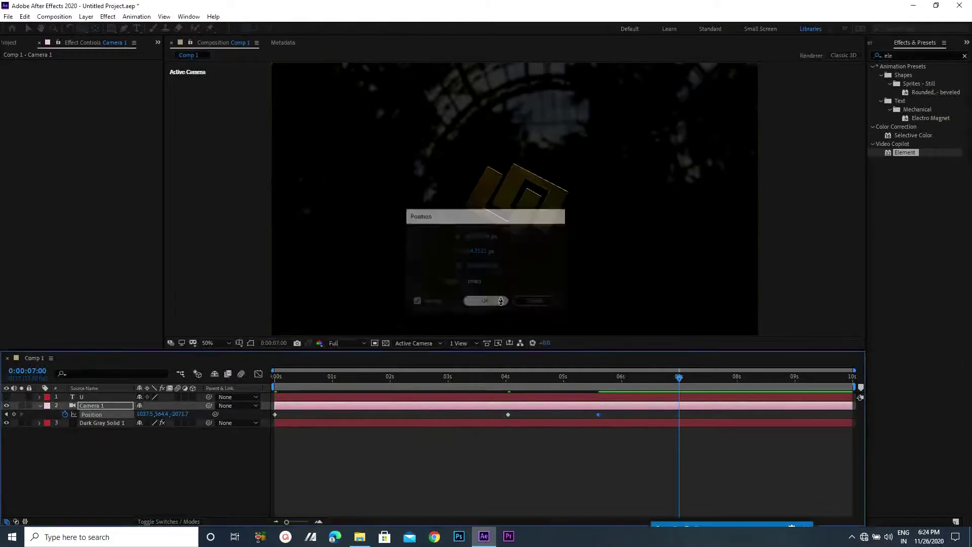
left_click_drag(598, 414, 429, 415)
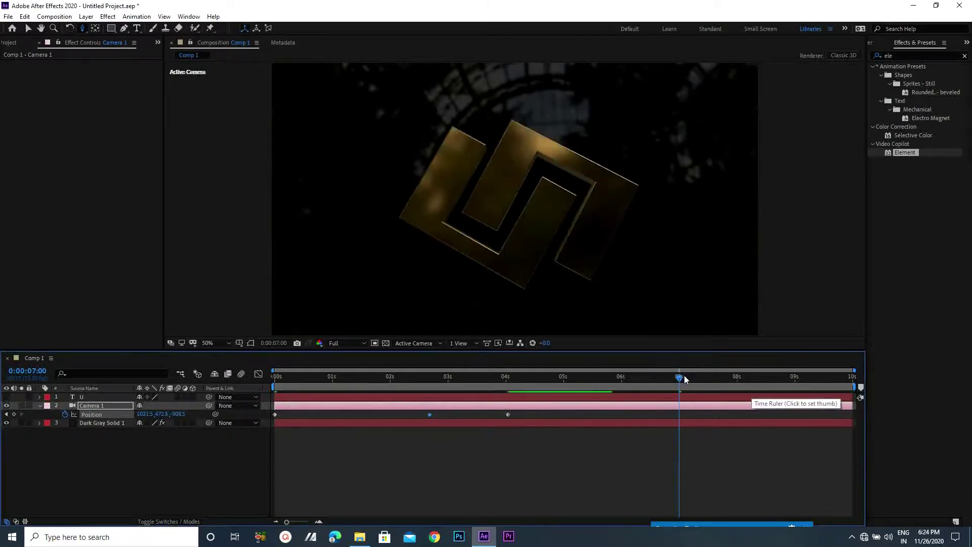
key("space")
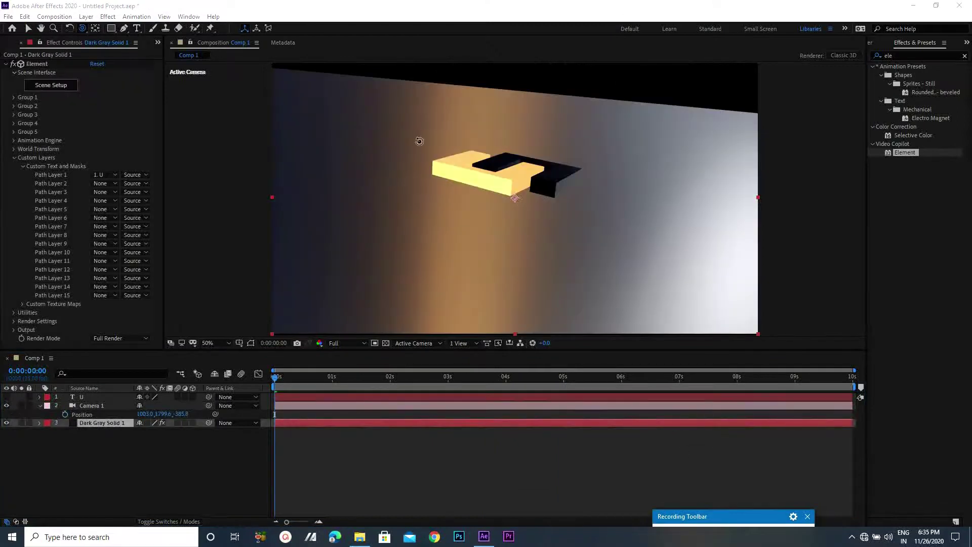
Reframe the starting camera view as a low, flat side view of the U with orbit and pan
left_click_drag(419, 141, 410, 167)
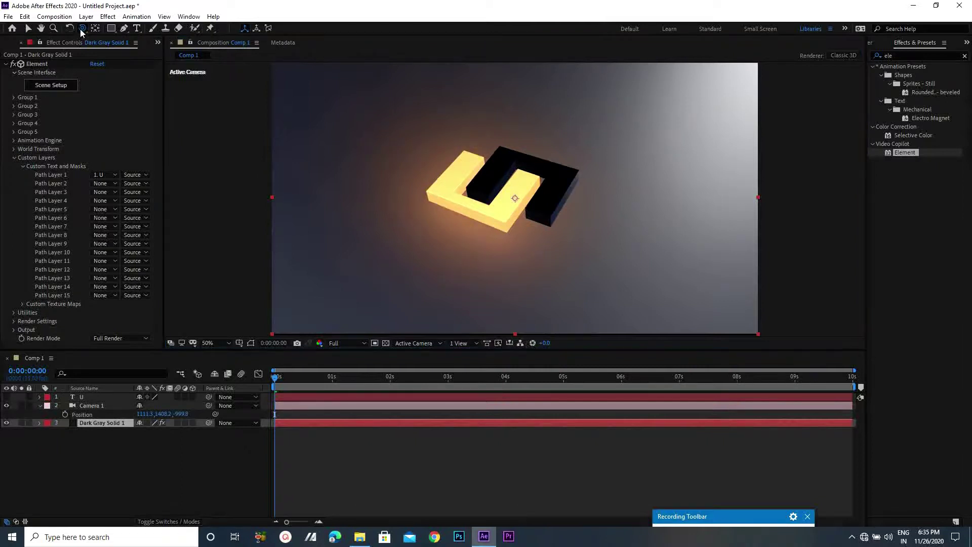
left_click_drag(82, 27, 114, 53)
mouse_move(399, 169)
left_mouse_down()
mouse_move(358, 125)
mouse_move(294, 89)
left_mouse_up()
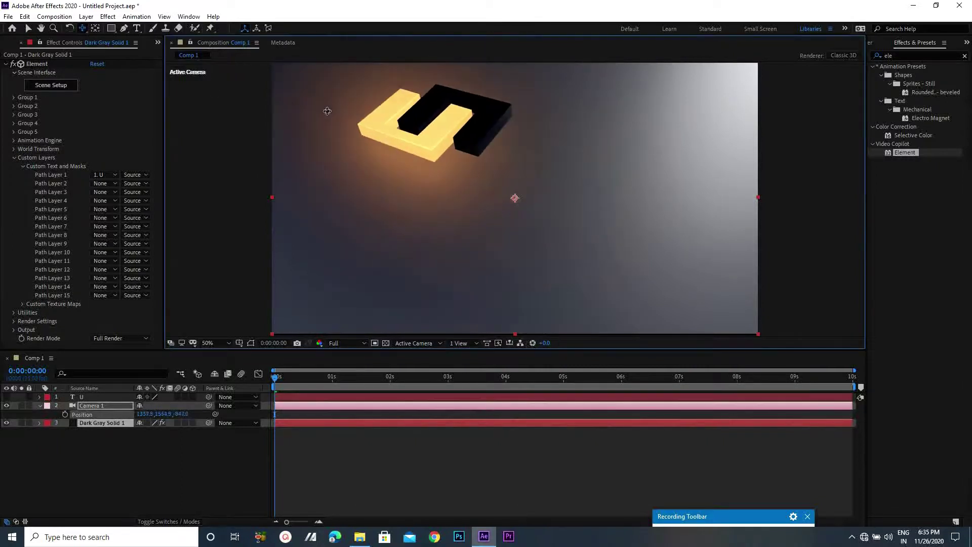
left_click_drag(83, 28, 84, 32)
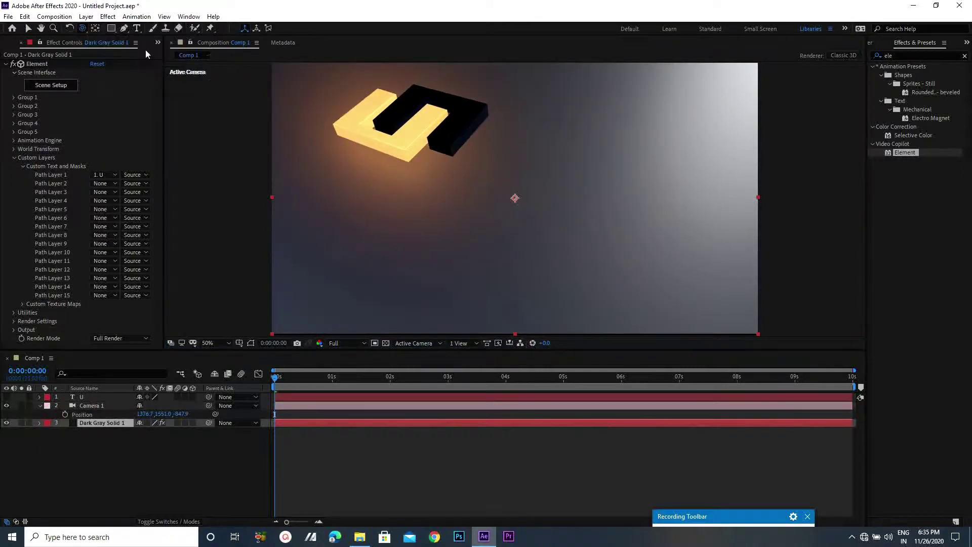
left_click_drag(366, 106, 360, 87)
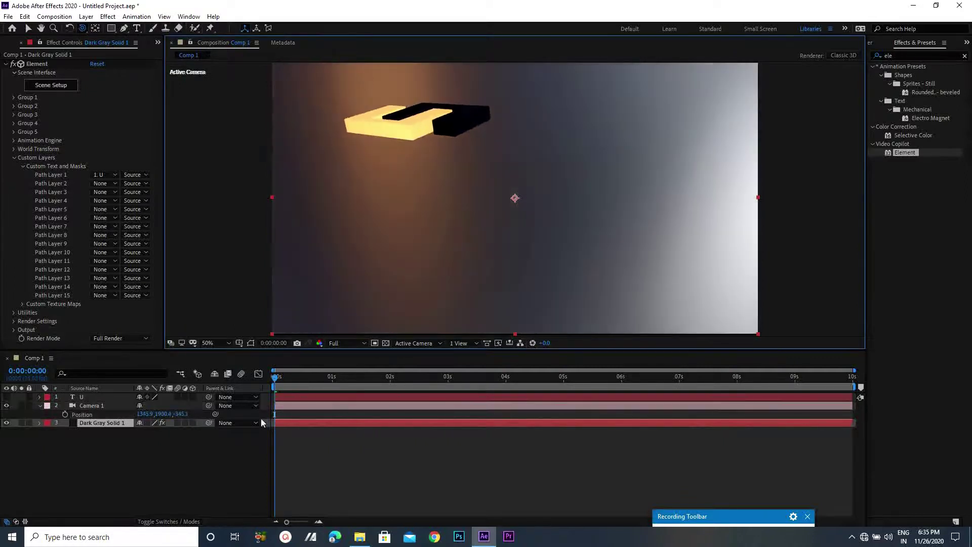
Add Camera 1 Position keyframes at 6:12 and 9:22 by orbiting to overhead views, and preview
left_click(113, 408)
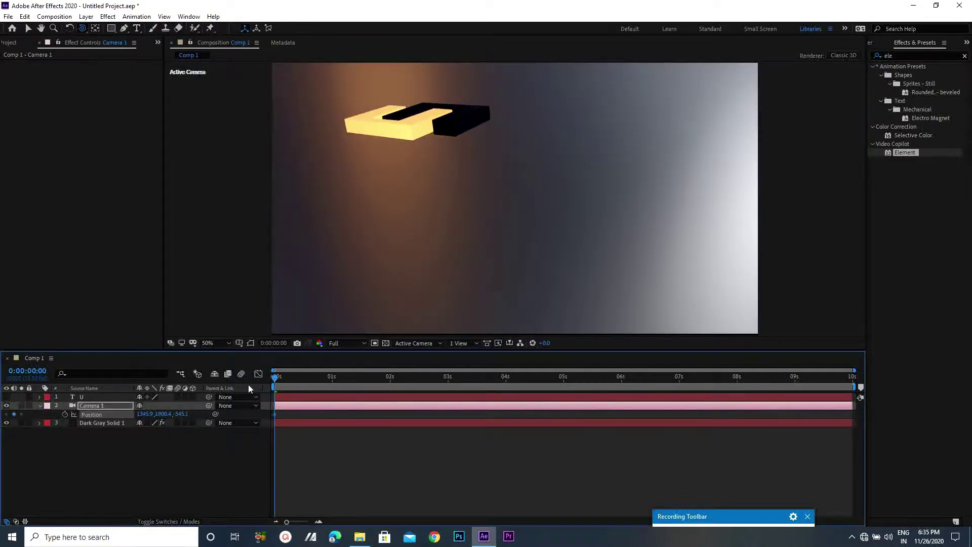
left_click_drag(275, 377, 650, 378)
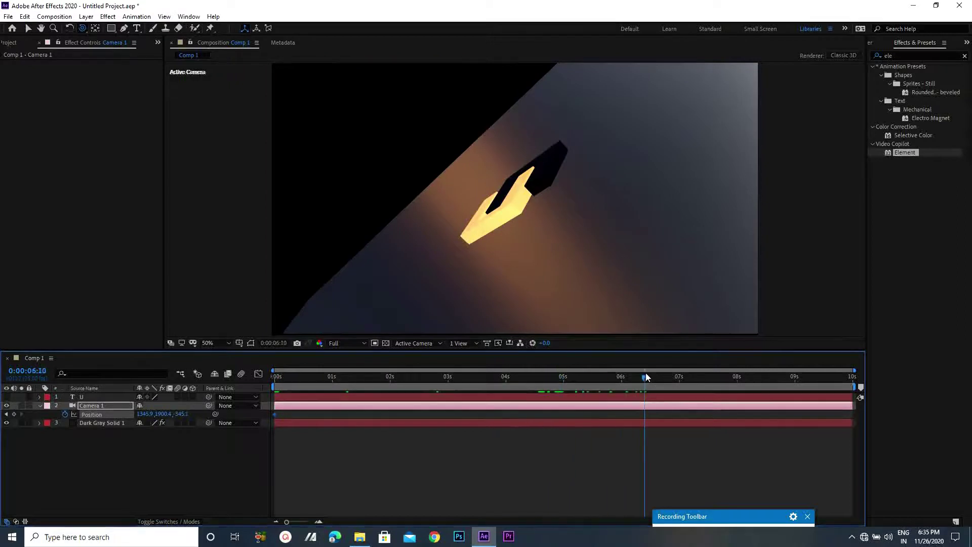
mouse_move(499, 186)
left_mouse_down()
mouse_move(544, 267)
mouse_move(651, 362)
left_mouse_up()
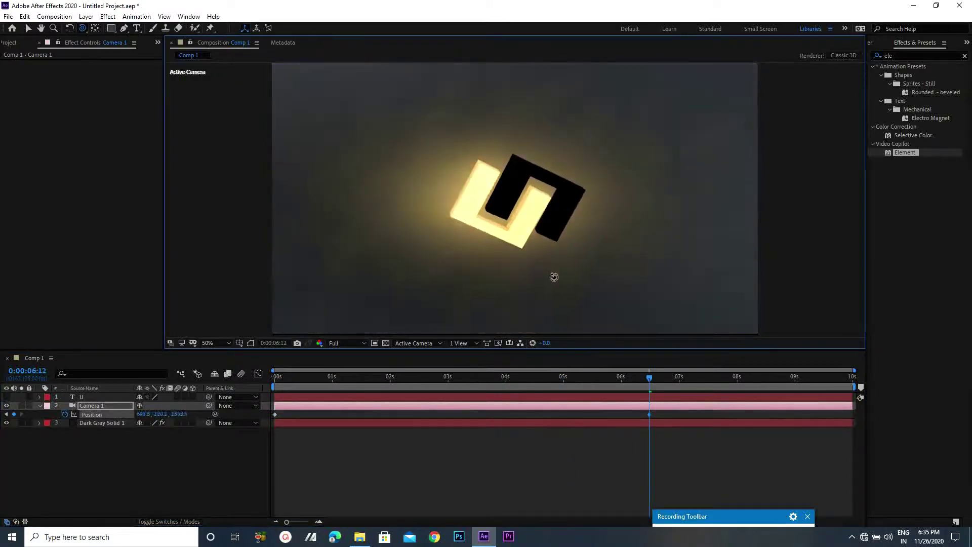
left_click(651, 374)
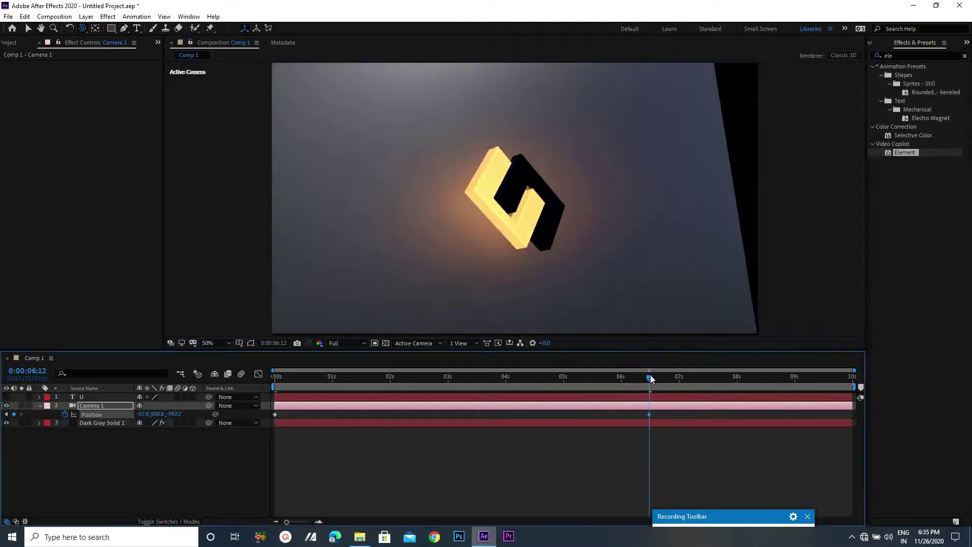
key("space")
mouse_move(542, 238)
left_mouse_down()
mouse_move(502, 232)
mouse_move(501, 266)
left_mouse_up()
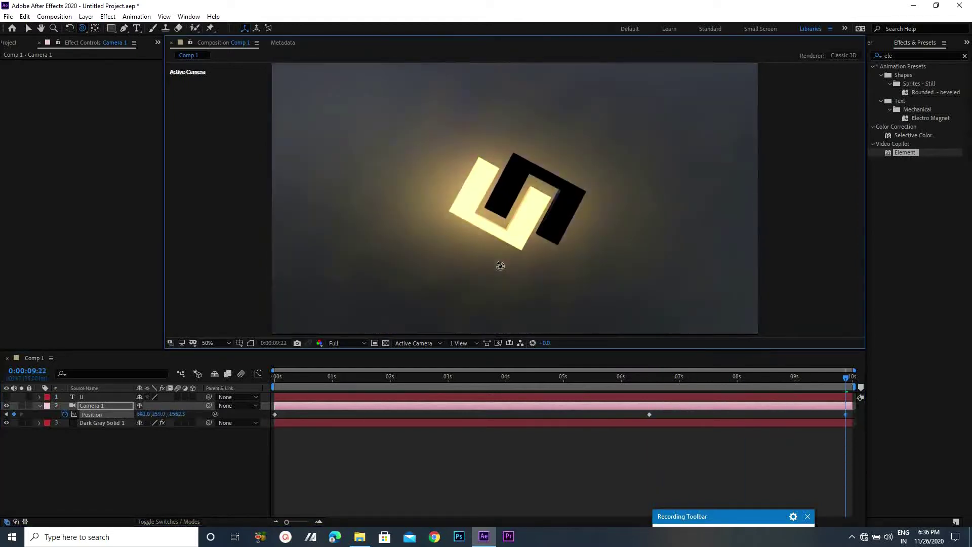